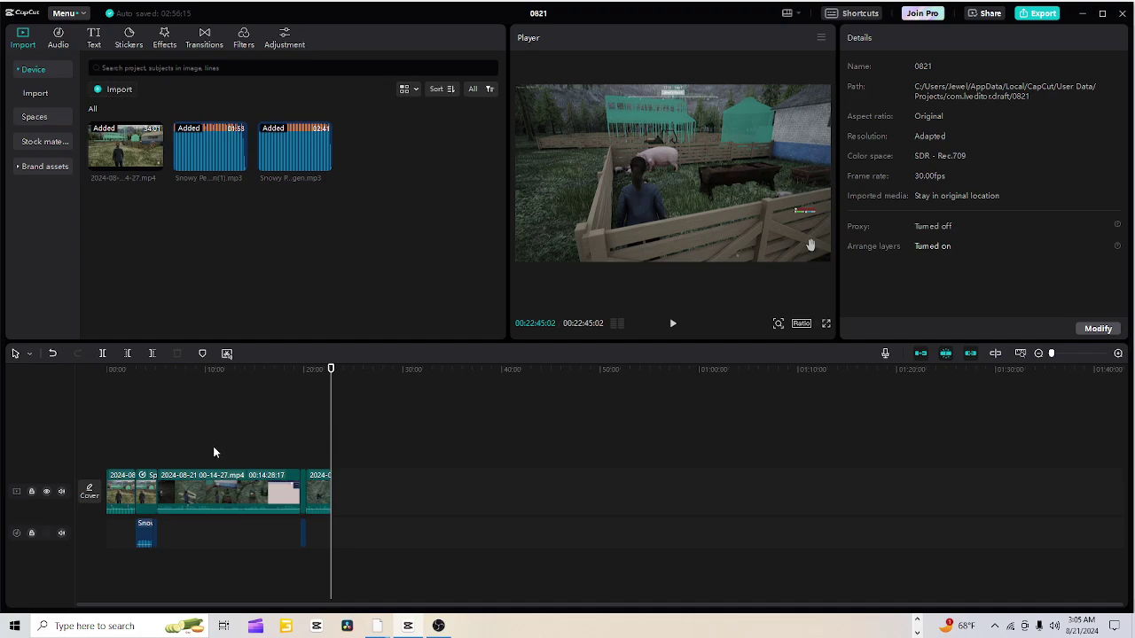
# Step: Delete the opening clip and the long 00:14:28:17 clip from the main video track
pyautogui.click(118, 481)
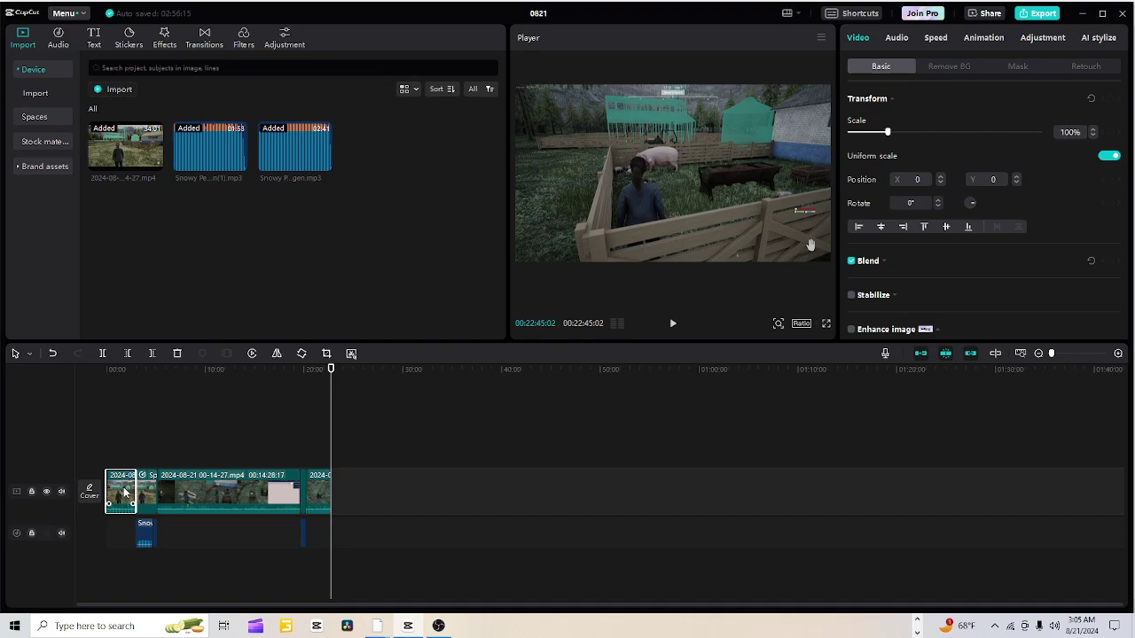
pyautogui.press('Delete')
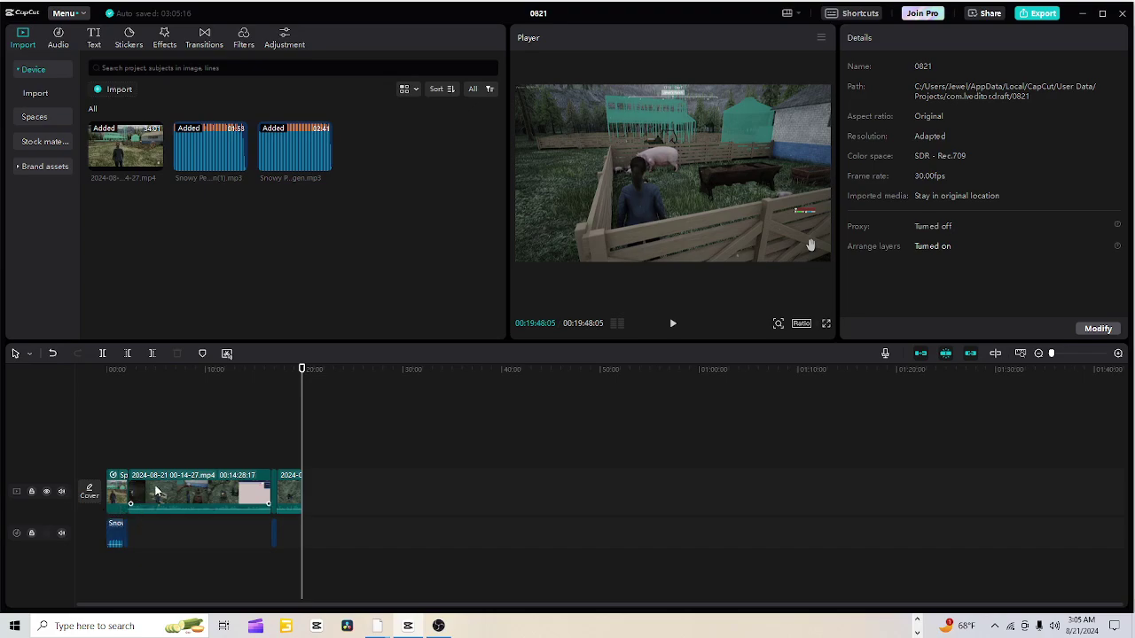
pyautogui.click(158, 492)
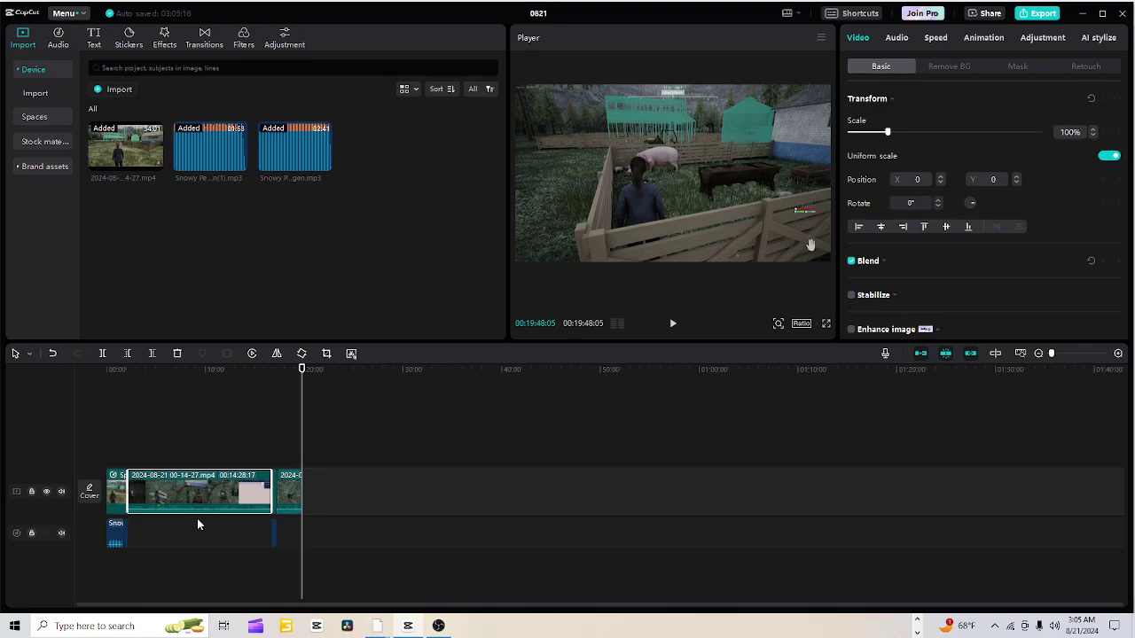
pyautogui.press('Delete')
# Step: Delete the last video clip on the main track, after the short narrow clip
pyautogui.click(134, 477)
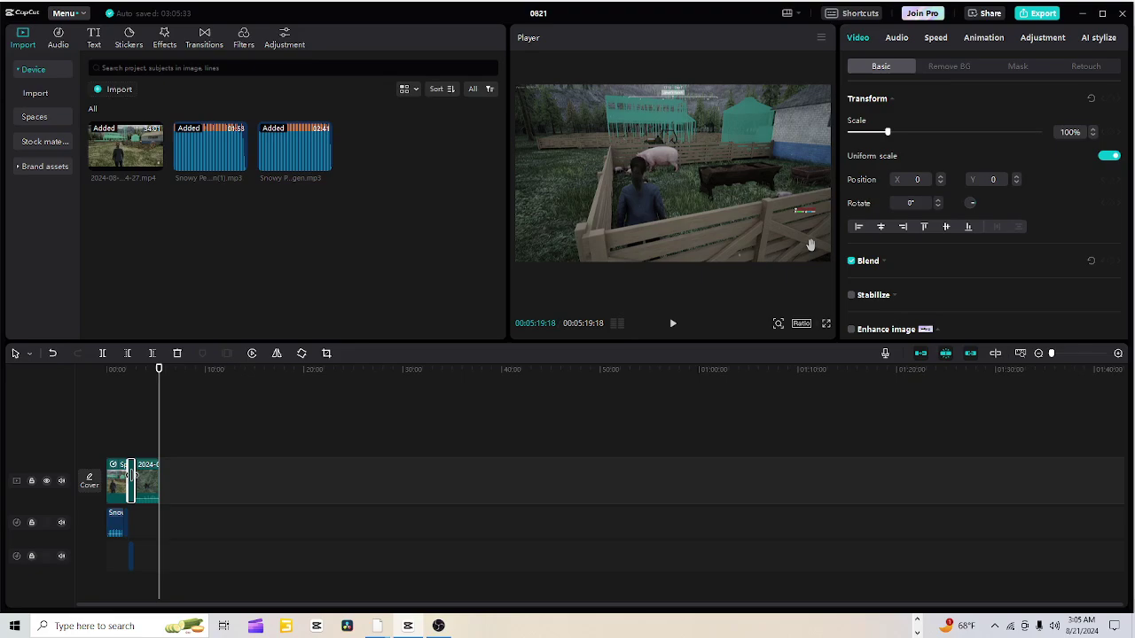
pyautogui.click(113, 483)
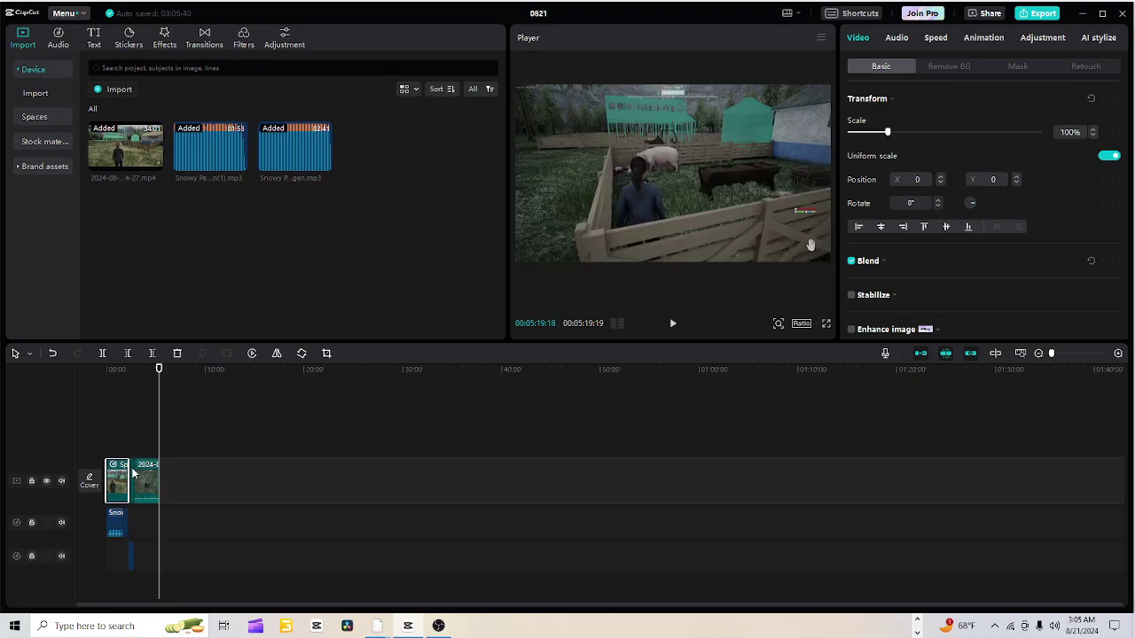
pyautogui.click(133, 474)
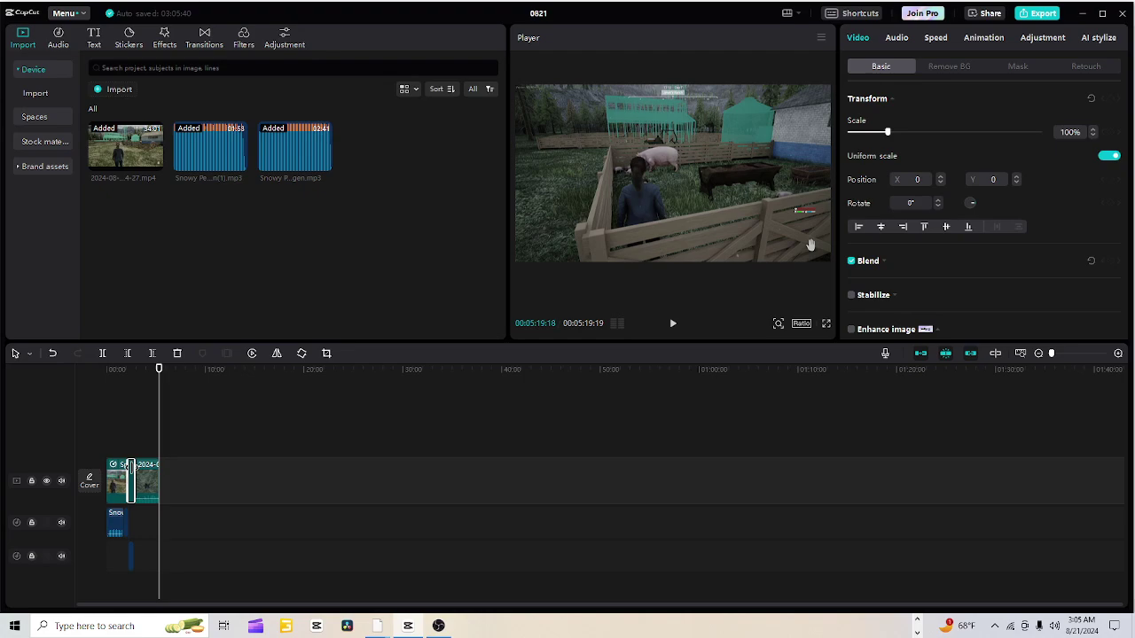
pyautogui.click(144, 477)
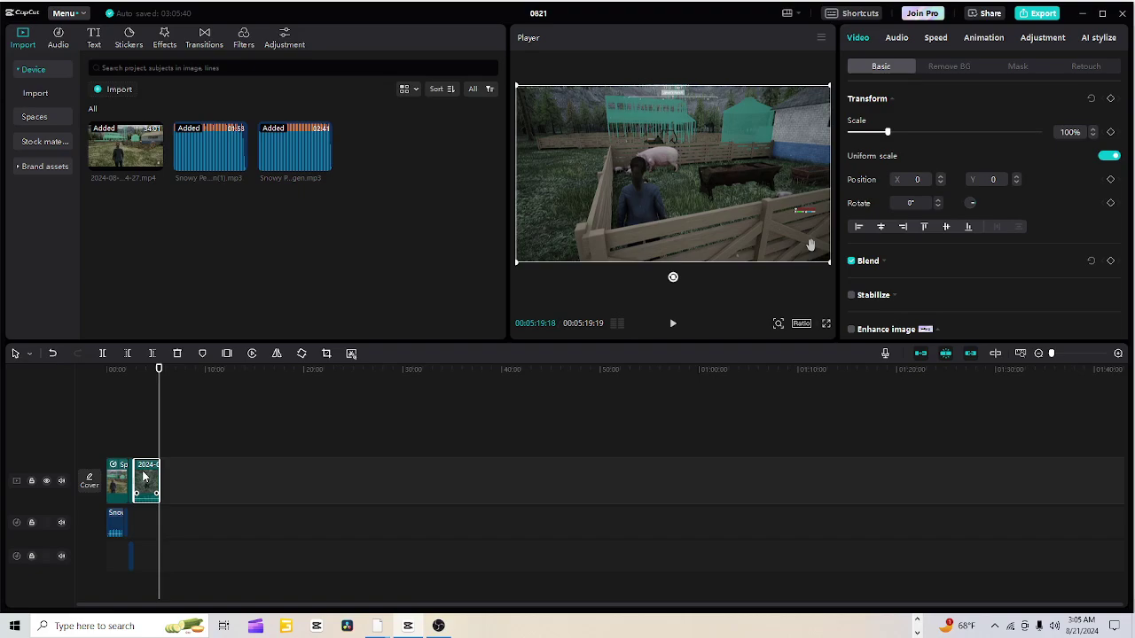
pyautogui.press('Delete')
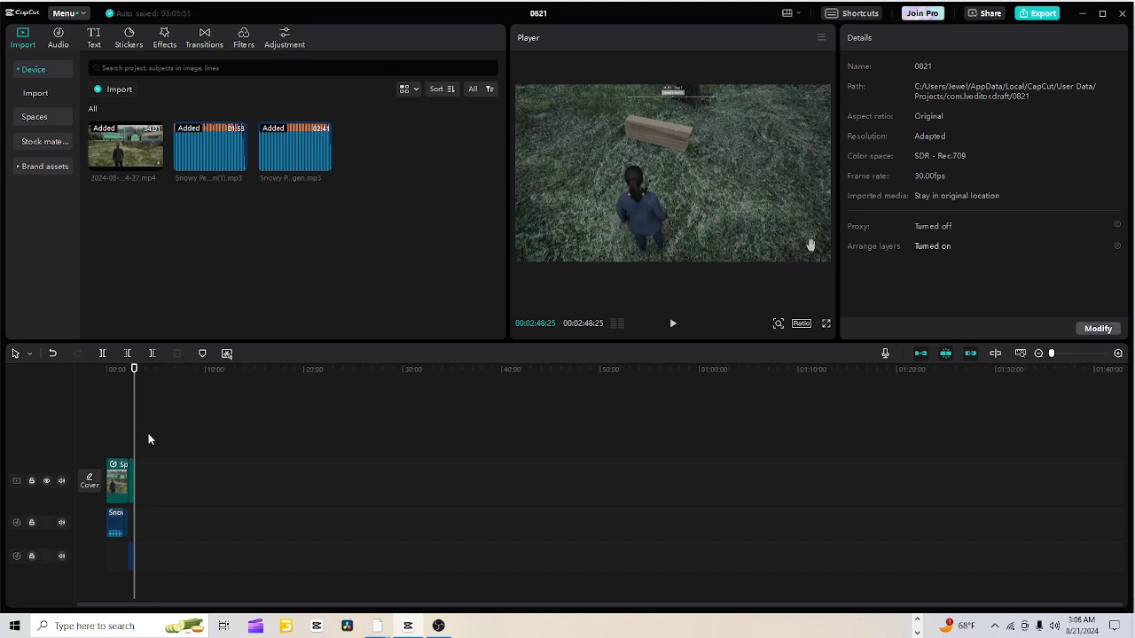
# Step: Return the playhead to the start and delete the short narrow clip after the sped-up clip
pyautogui.moveTo(136, 440); pyautogui.dragTo(97, 442)
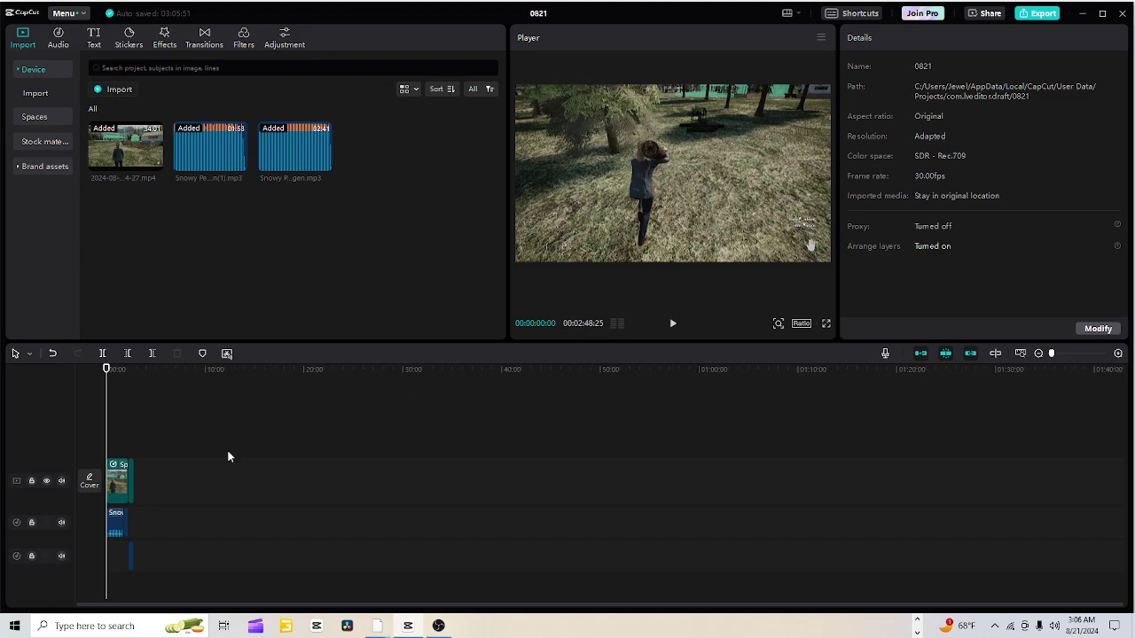
pyautogui.click(131, 480)
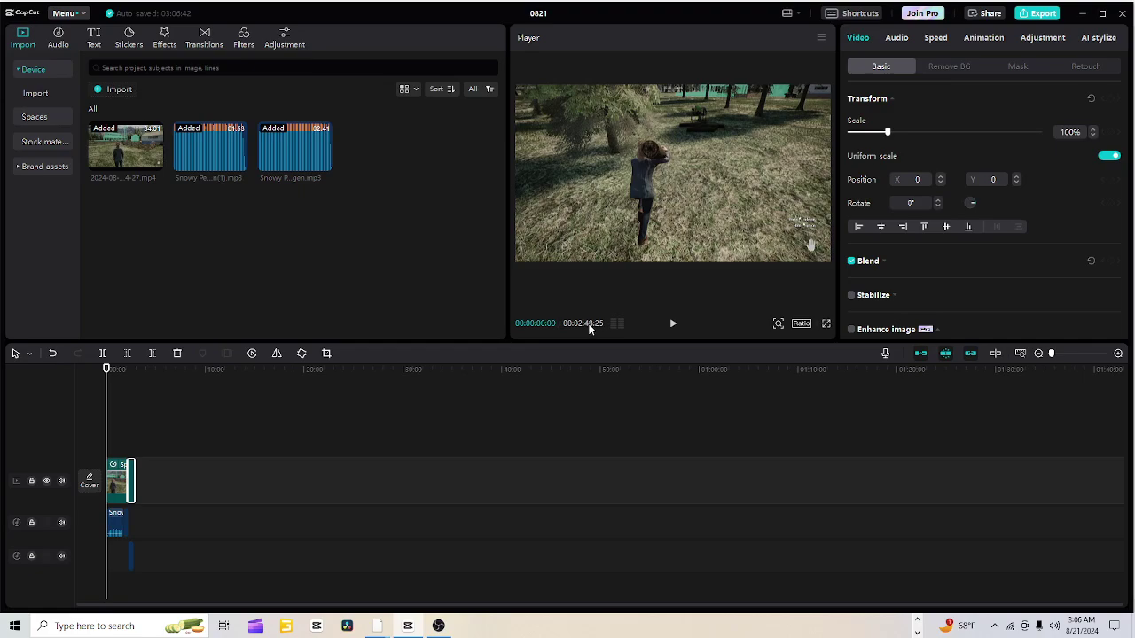
pyautogui.press('Delete')
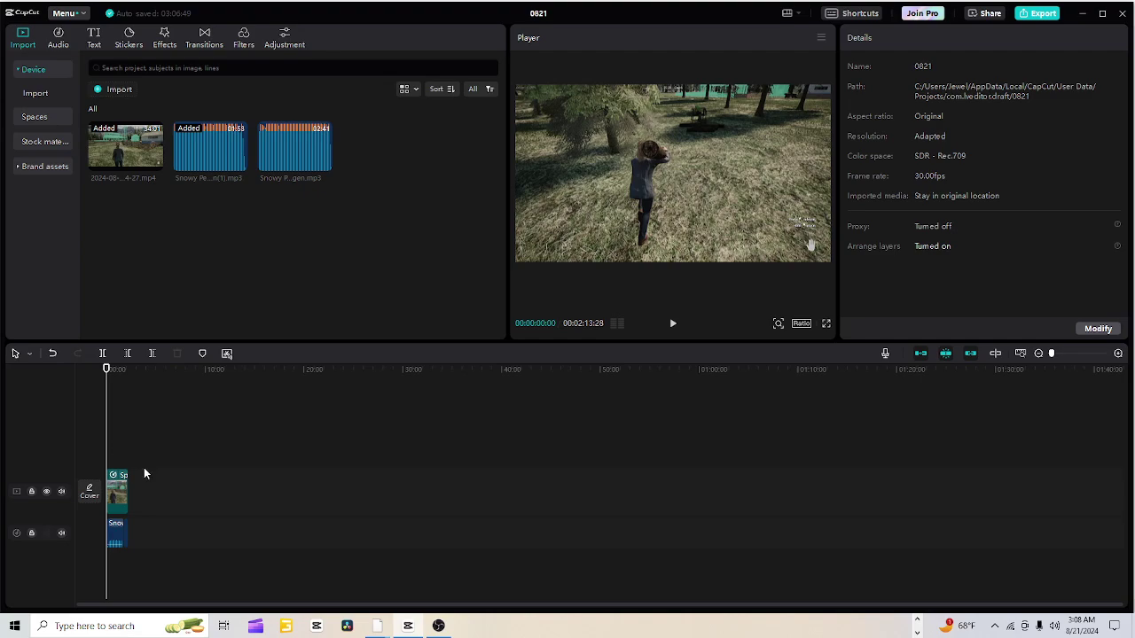
pyautogui.click(52, 353)
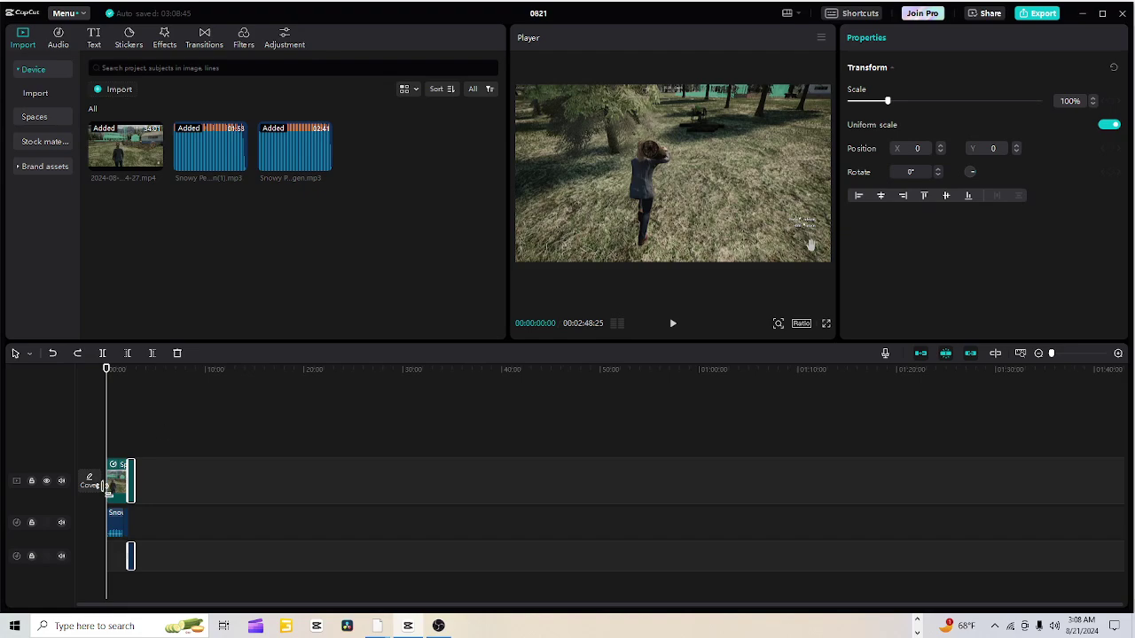
pyautogui.click(75, 353)
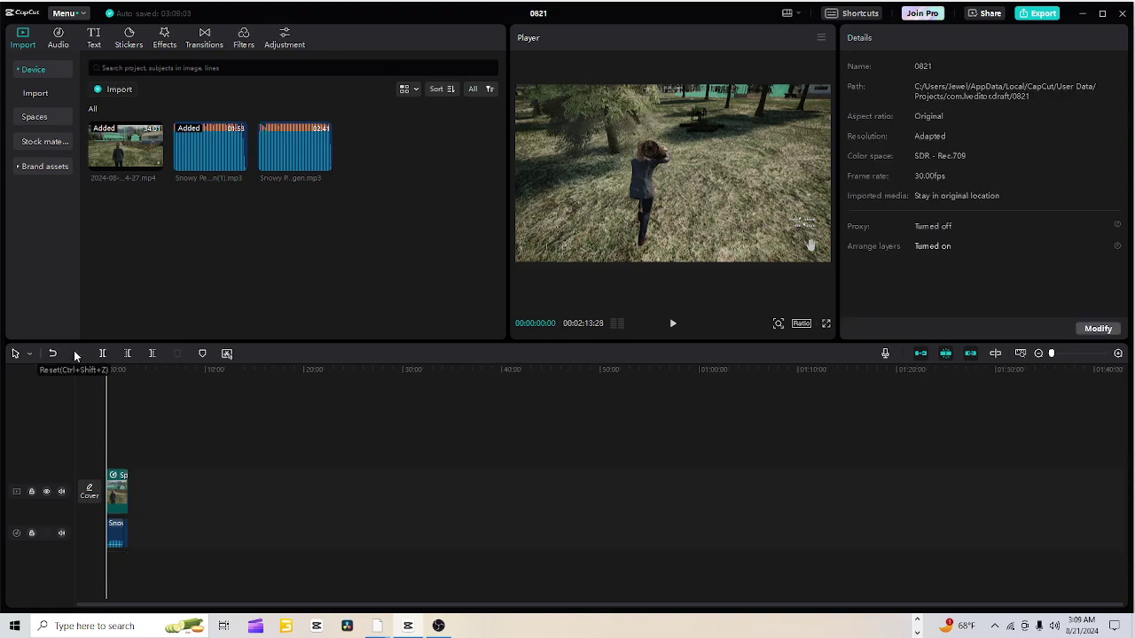
# Step: Preview the remaining video clip, split it at 00:00:58:02 and delete the part after the cut
pyautogui.click(116, 449)
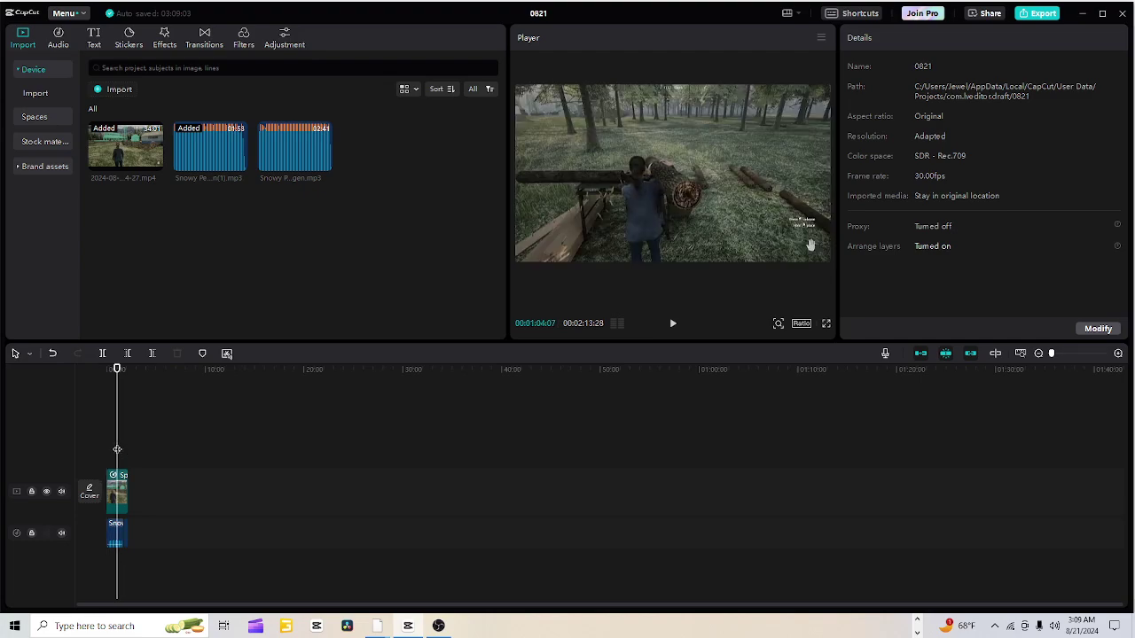
pyautogui.moveTo(117, 450); pyautogui.dragTo(108, 453)
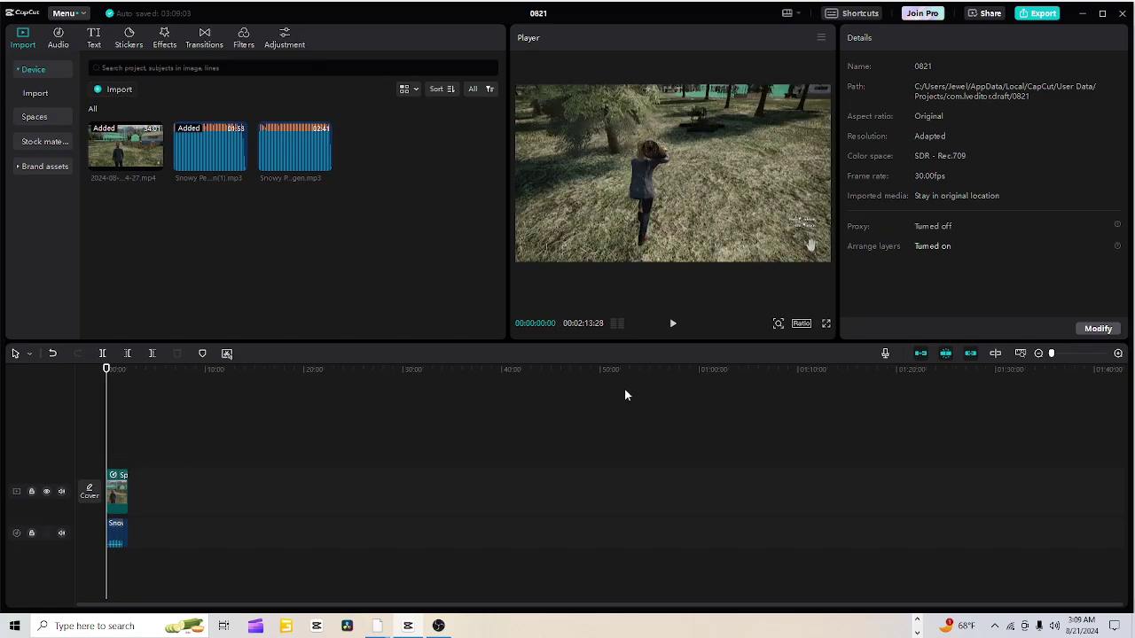
pyautogui.click(673, 324)
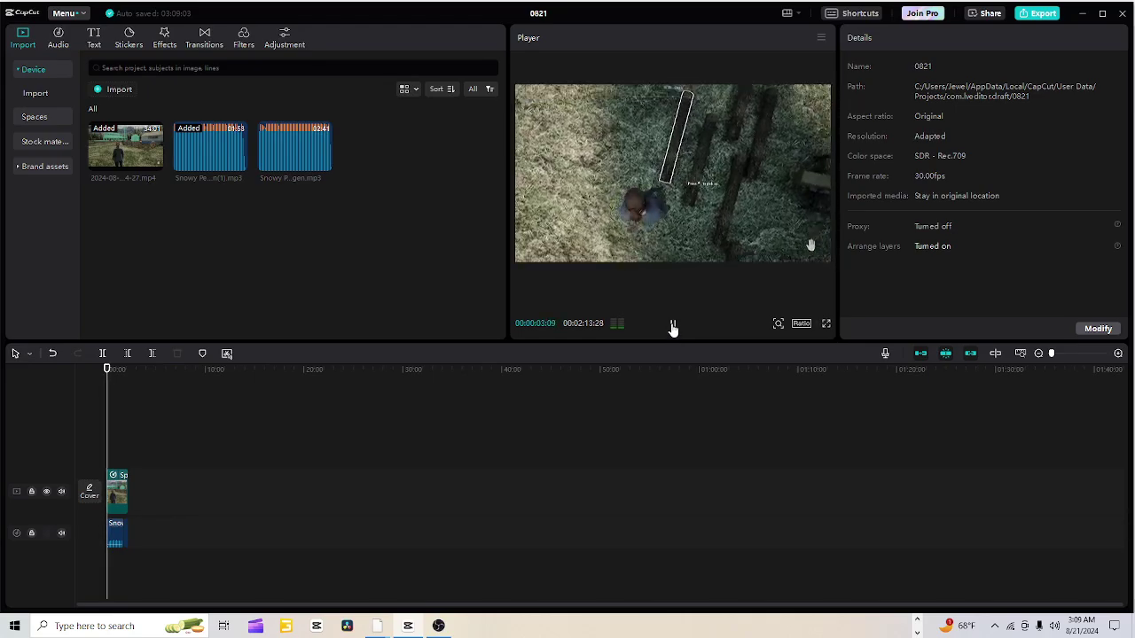
pyautogui.click(673, 325)
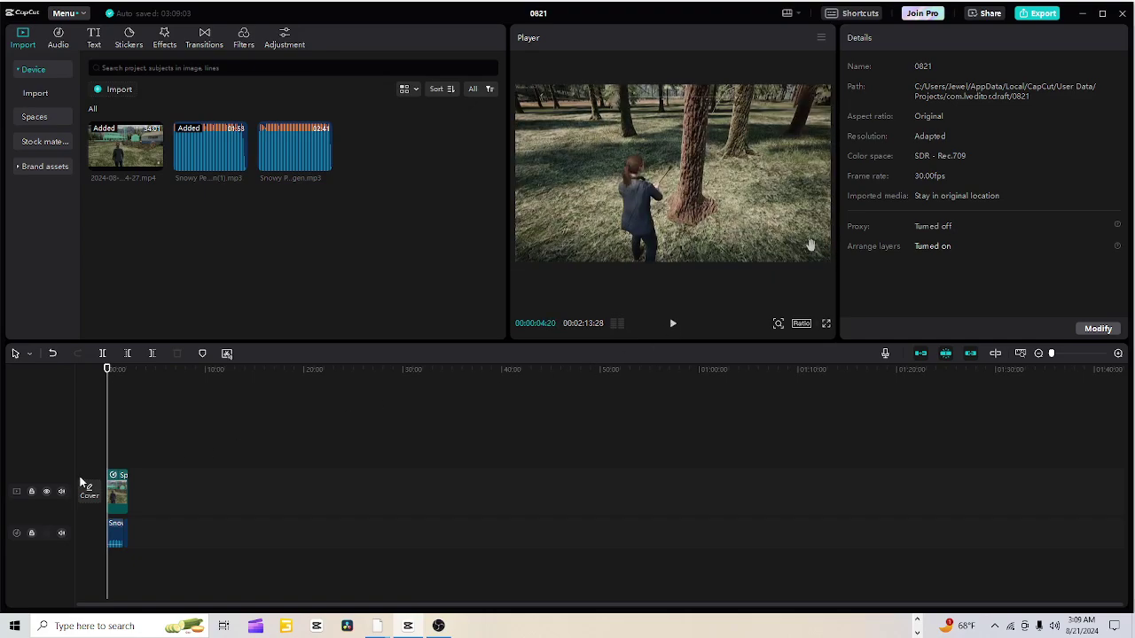
pyautogui.click(115, 448)
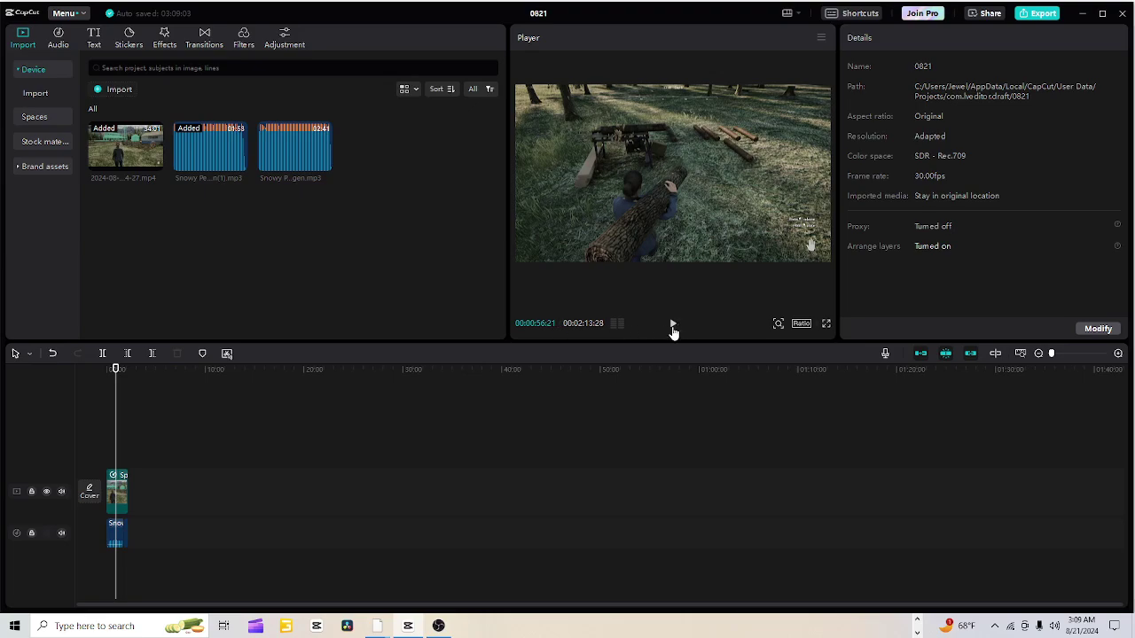
pyautogui.click(673, 326)
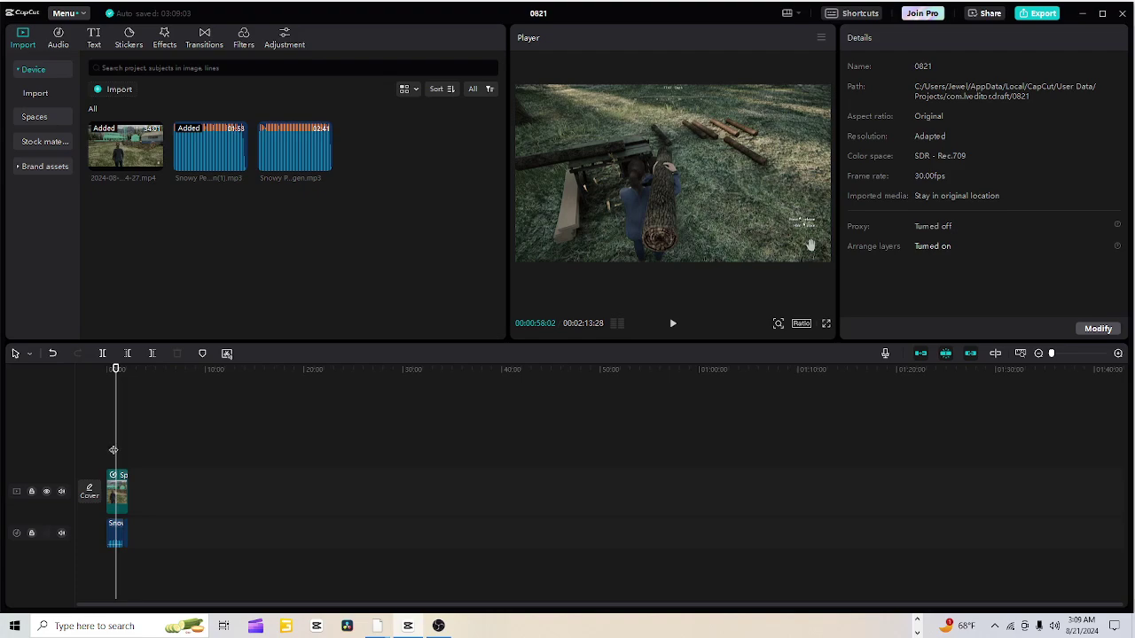
pyautogui.click(102, 352)
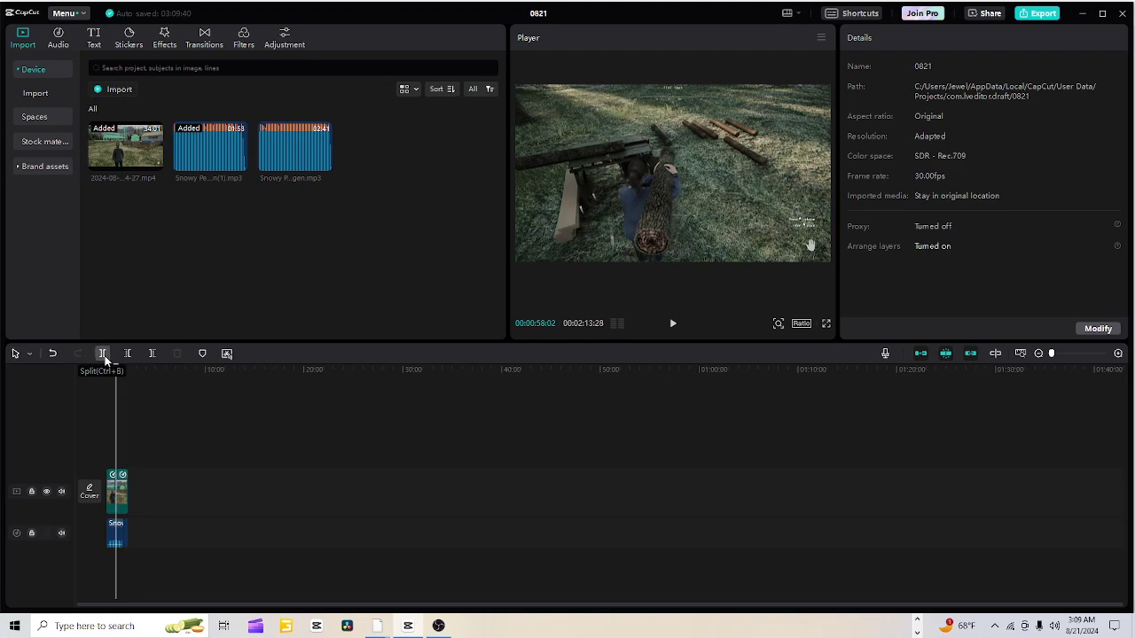
pyautogui.click(123, 486)
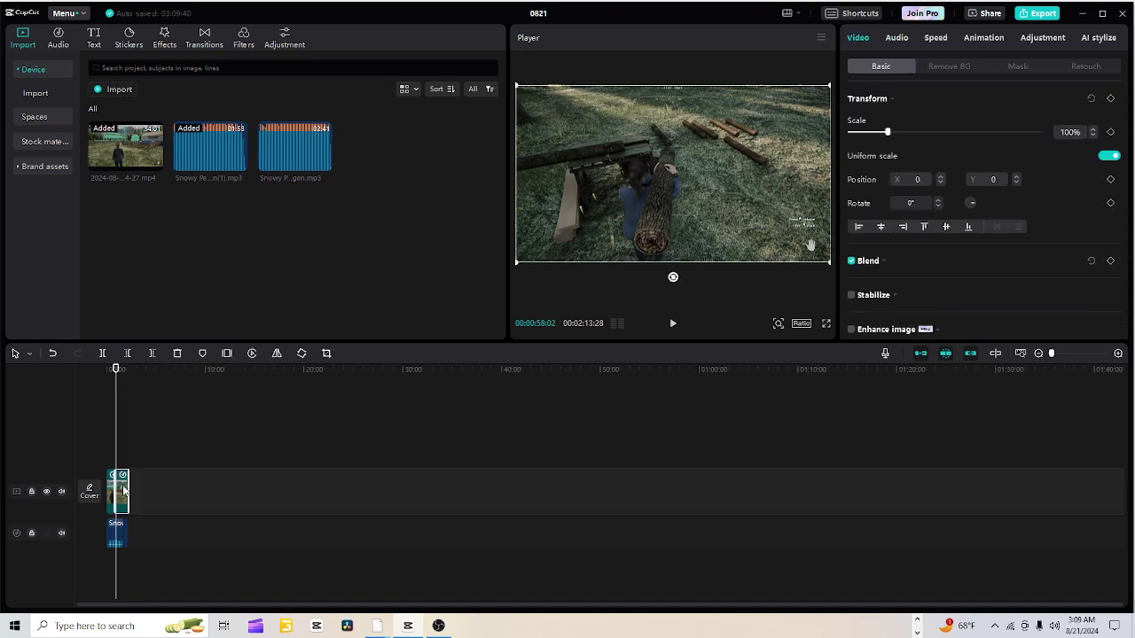
pyautogui.press('Delete')
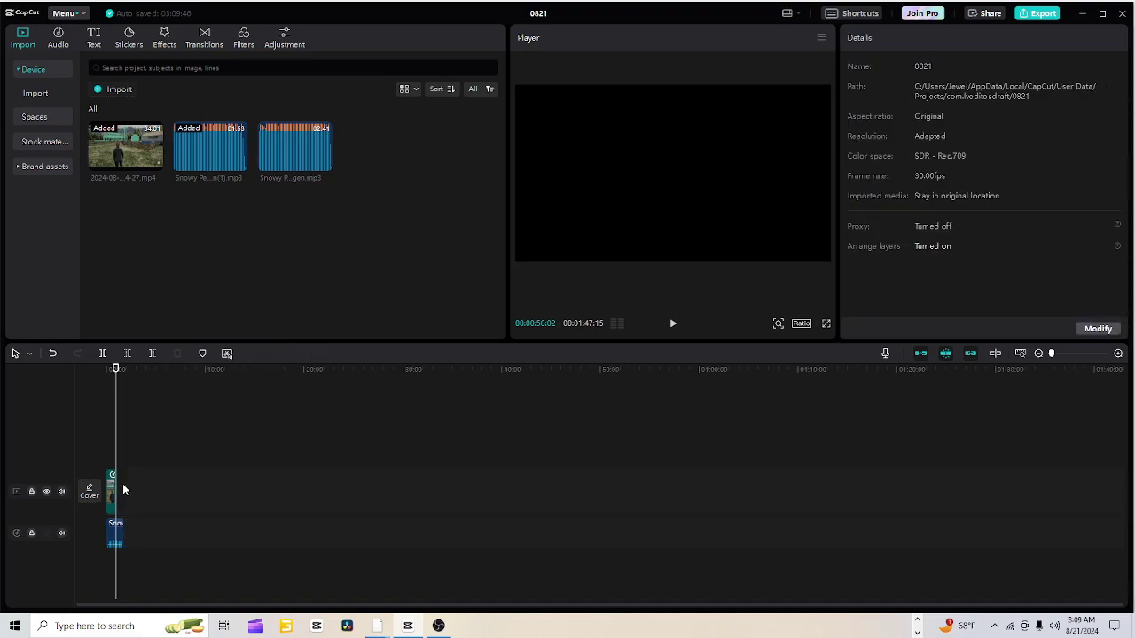
# Step: Split the music clip at the playhead and remove the part extending past the video
pyautogui.click(114, 529)
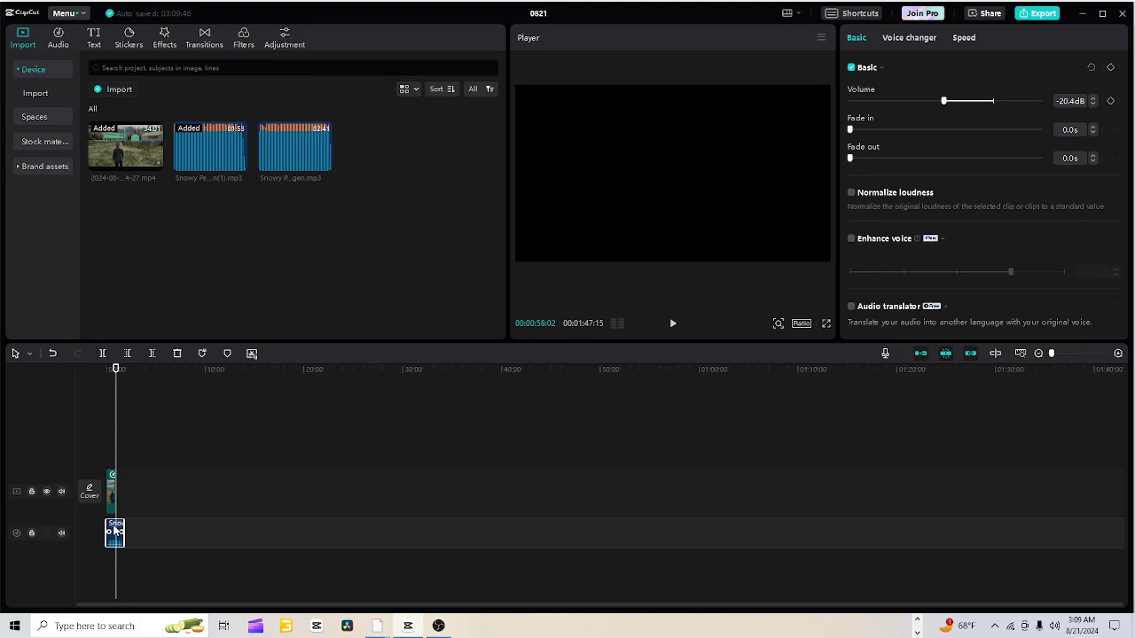
pyautogui.click(104, 354)
pyautogui.click(267, 532)
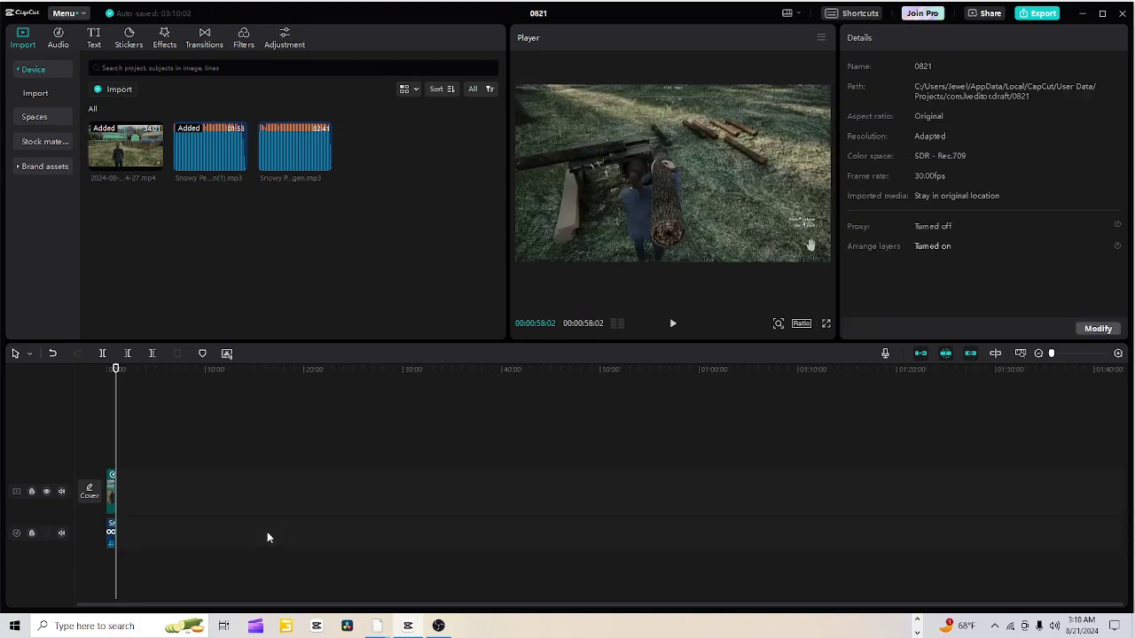
# Step: Play back the trimmed timeline from the start and from 00:00:34:00 through to the end
pyautogui.click(96, 432)
pyautogui.click(672, 327)
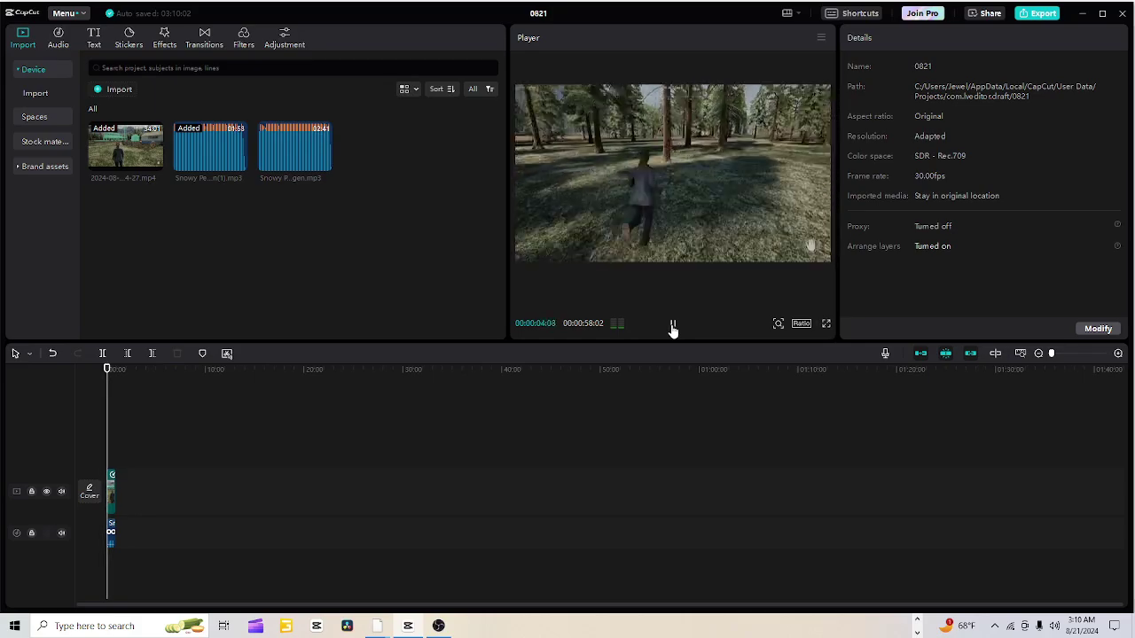
pyautogui.click(672, 326)
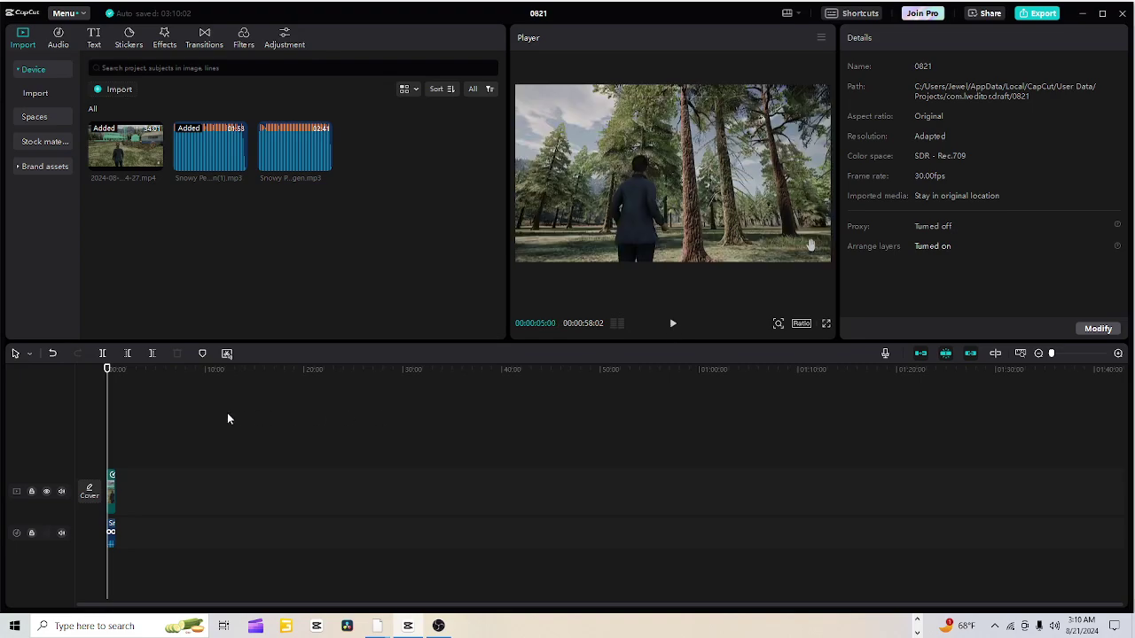
pyautogui.click(114, 456)
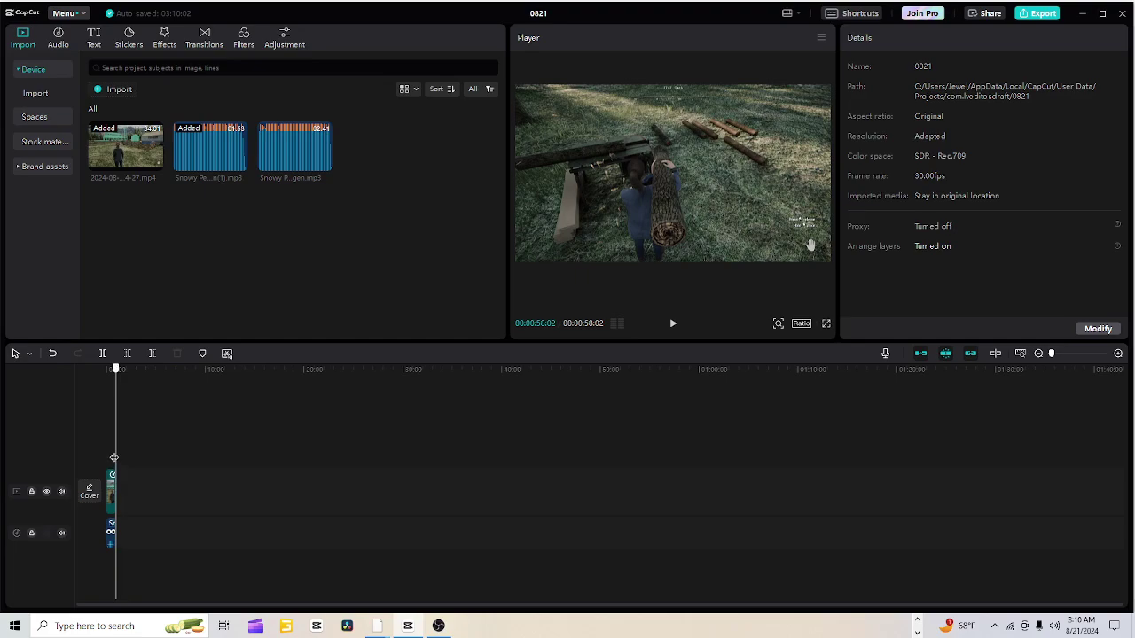
pyautogui.moveTo(114, 459); pyautogui.dragTo(112, 459)
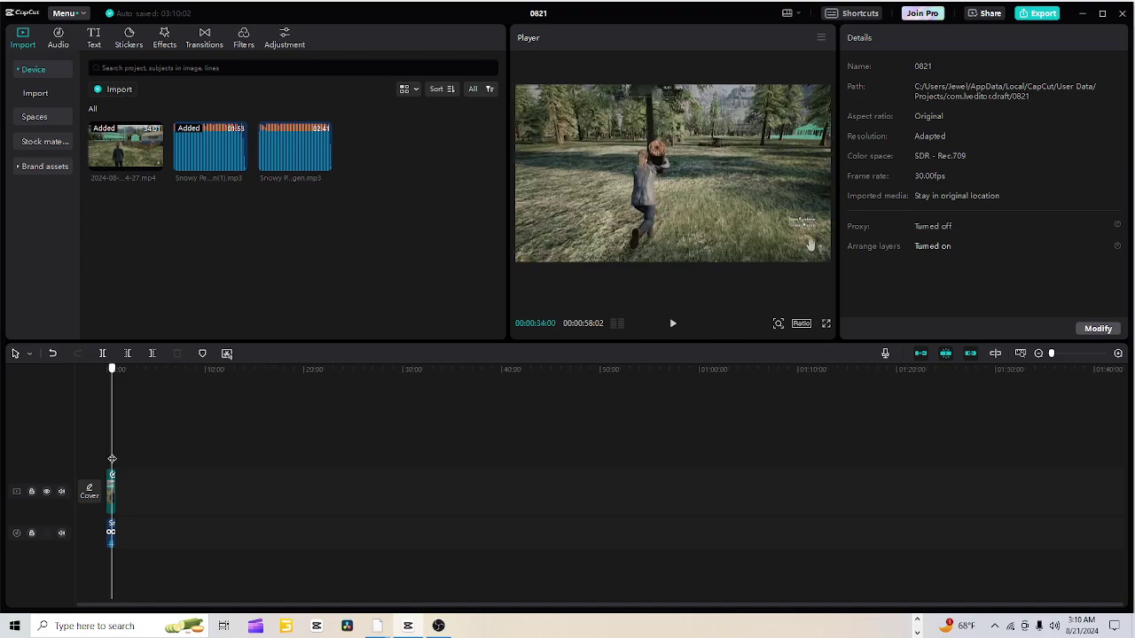
pyautogui.click(672, 324)
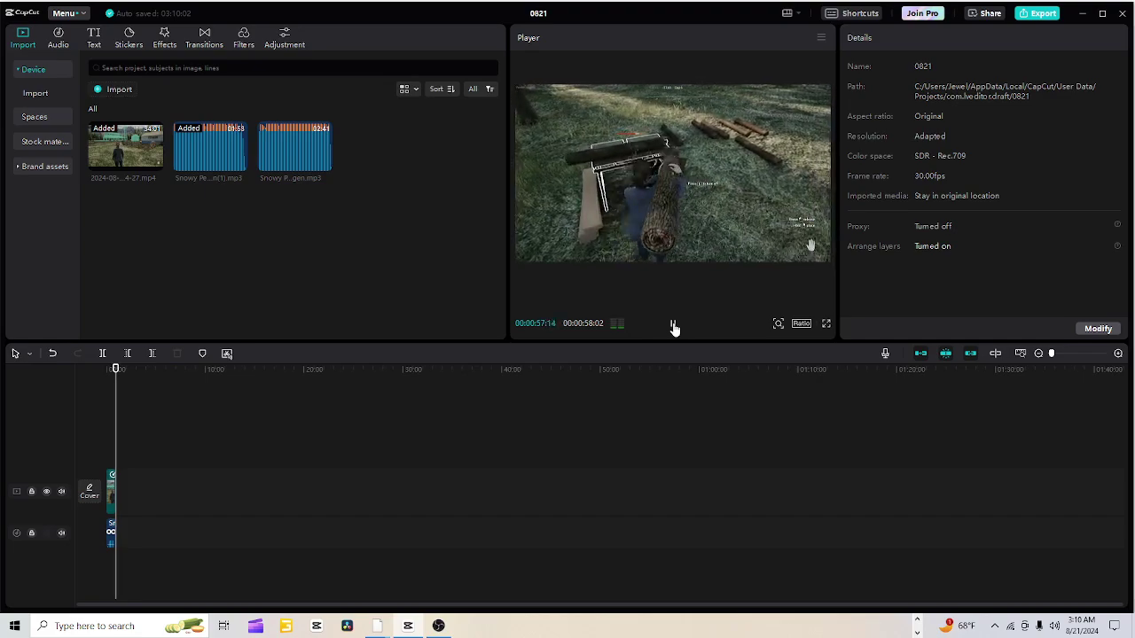
# Step: Set the project's aspect ratio to 9:16
pyautogui.click(801, 324)
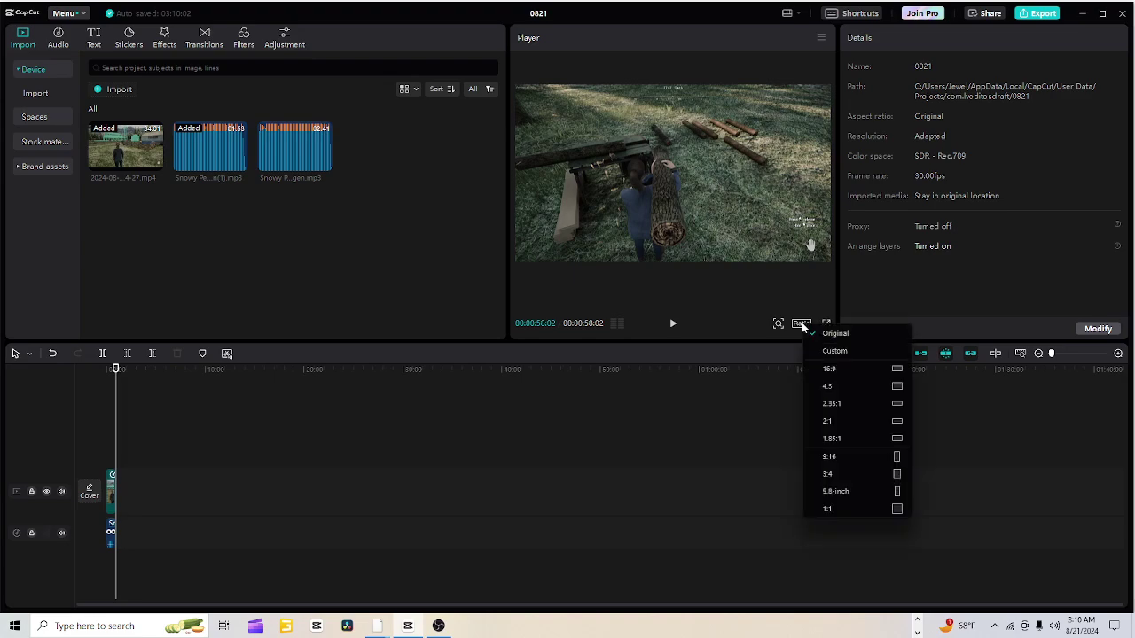
pyautogui.click(839, 457)
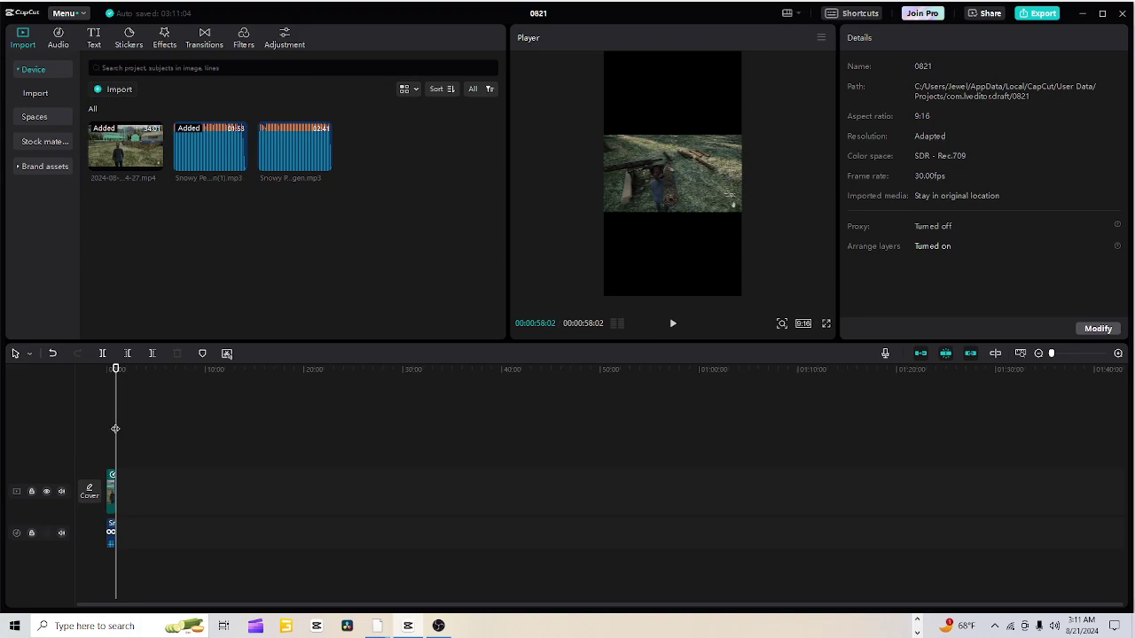
# Step: Add a default text clip above the video at the start of the timeline and select it
pyautogui.moveTo(114, 431); pyautogui.dragTo(94, 432)
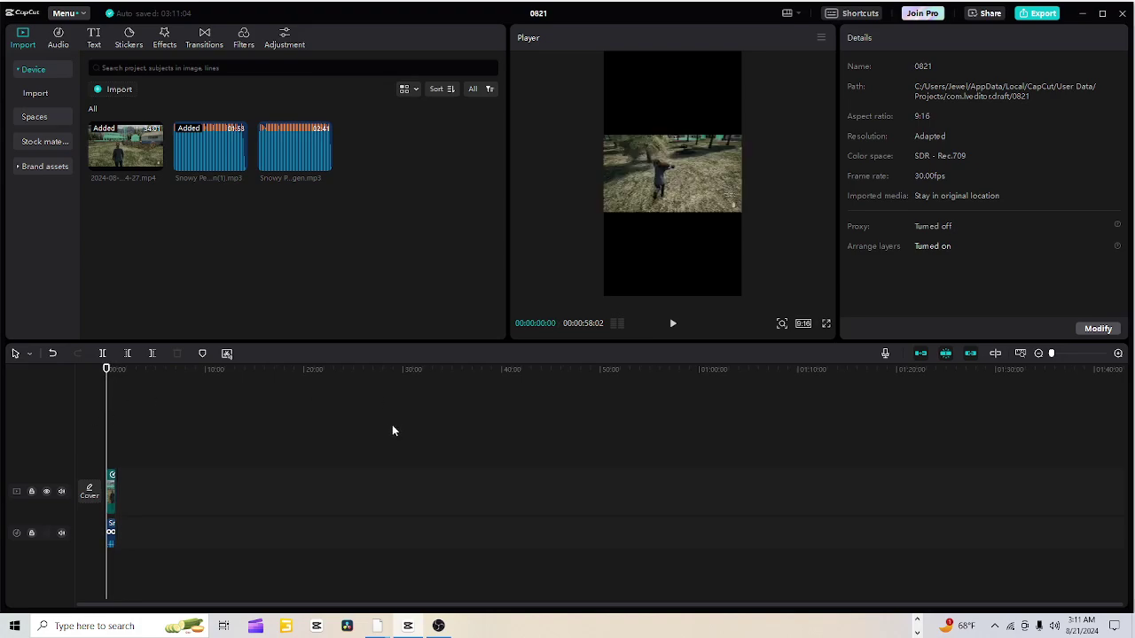
pyautogui.click(93, 36)
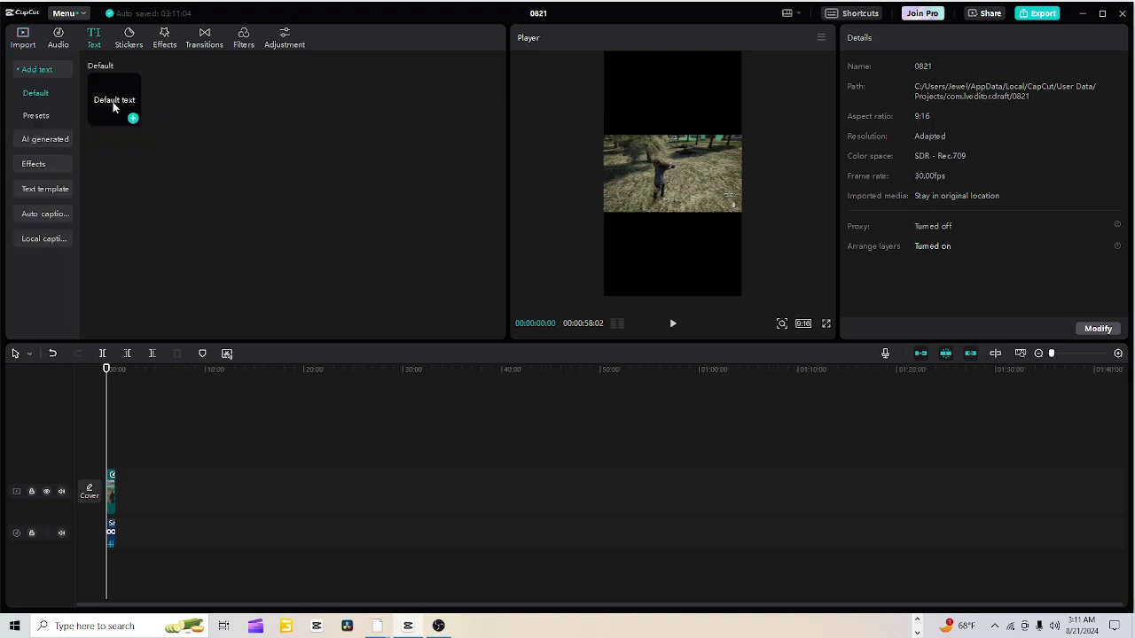
pyautogui.moveTo(113, 95)
pyautogui.mouseDown()
pyautogui.moveTo(137, 273)
pyautogui.moveTo(116, 458)
pyautogui.mouseUp()
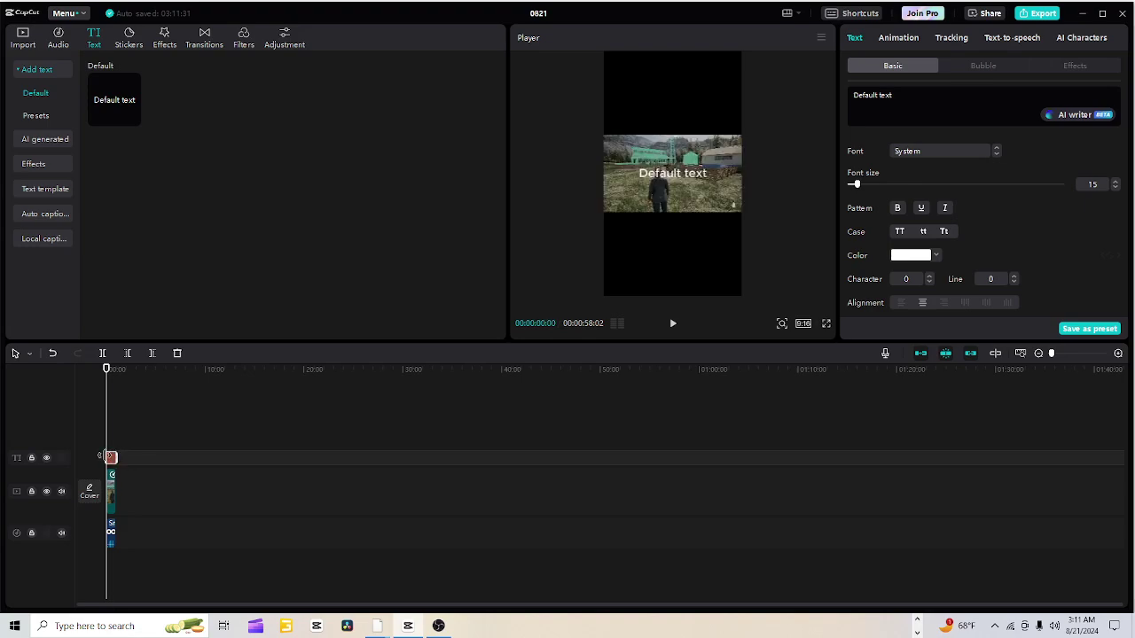
pyautogui.click(110, 456)
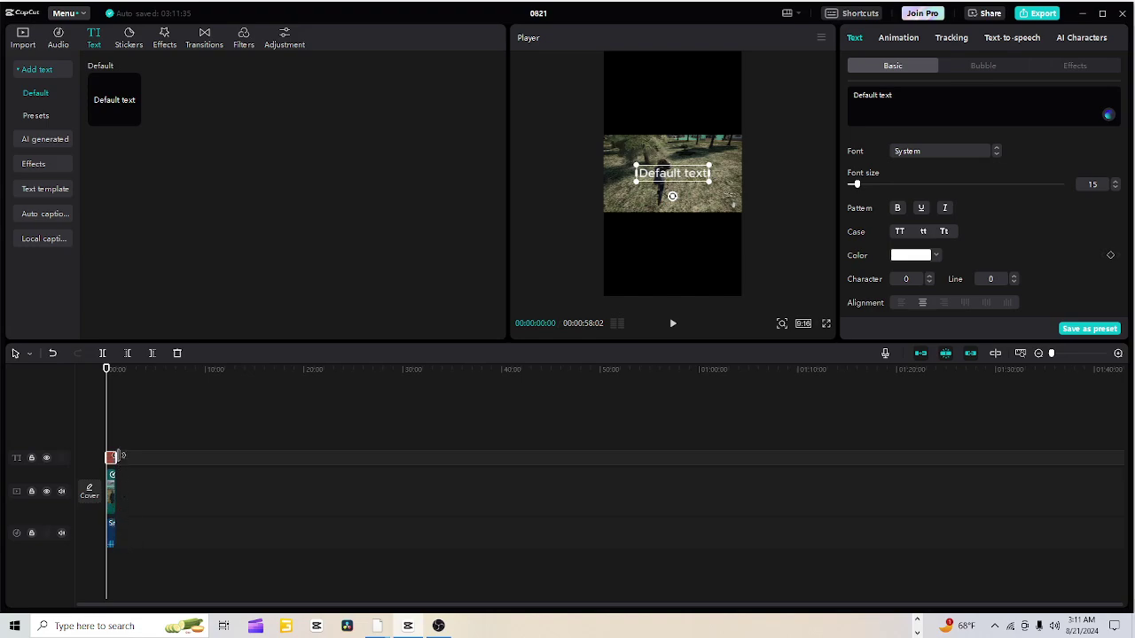
pyautogui.moveTo(120, 455); pyautogui.dragTo(114, 460)
pyautogui.moveTo(676, 175); pyautogui.dragTo(666, 86)
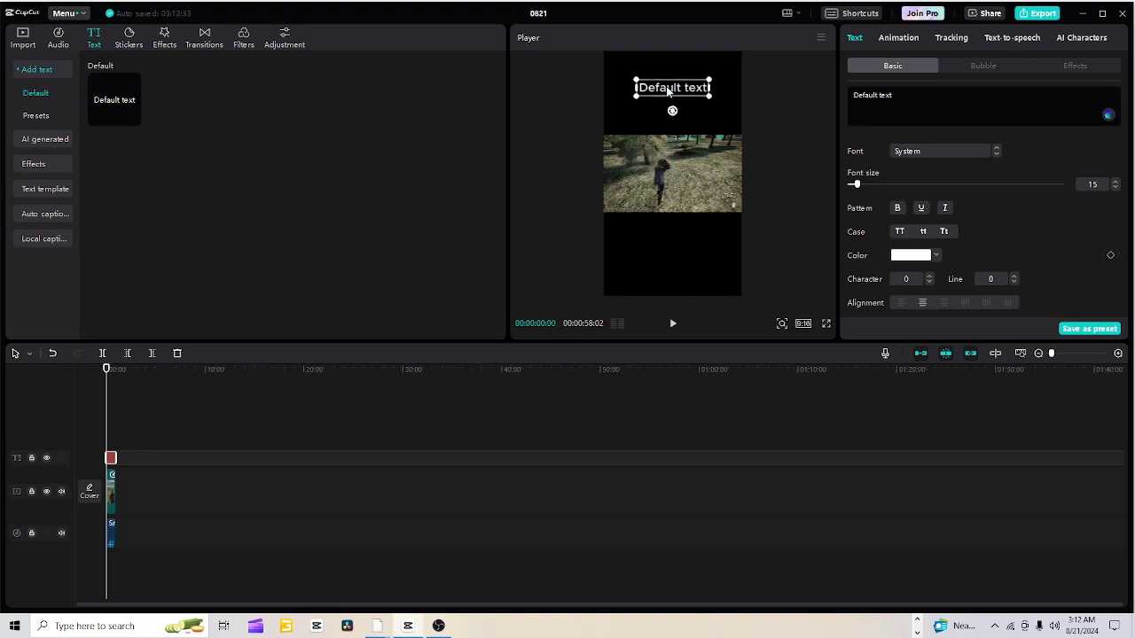
pyautogui.click(668, 68)
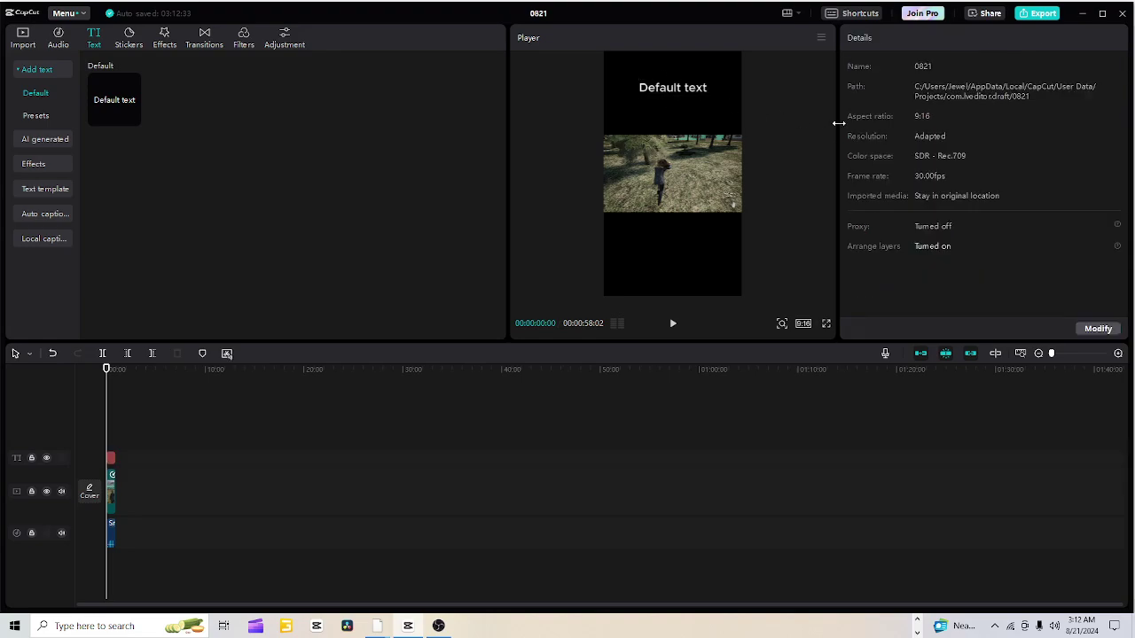
pyautogui.click(53, 354)
pyautogui.click(53, 354)
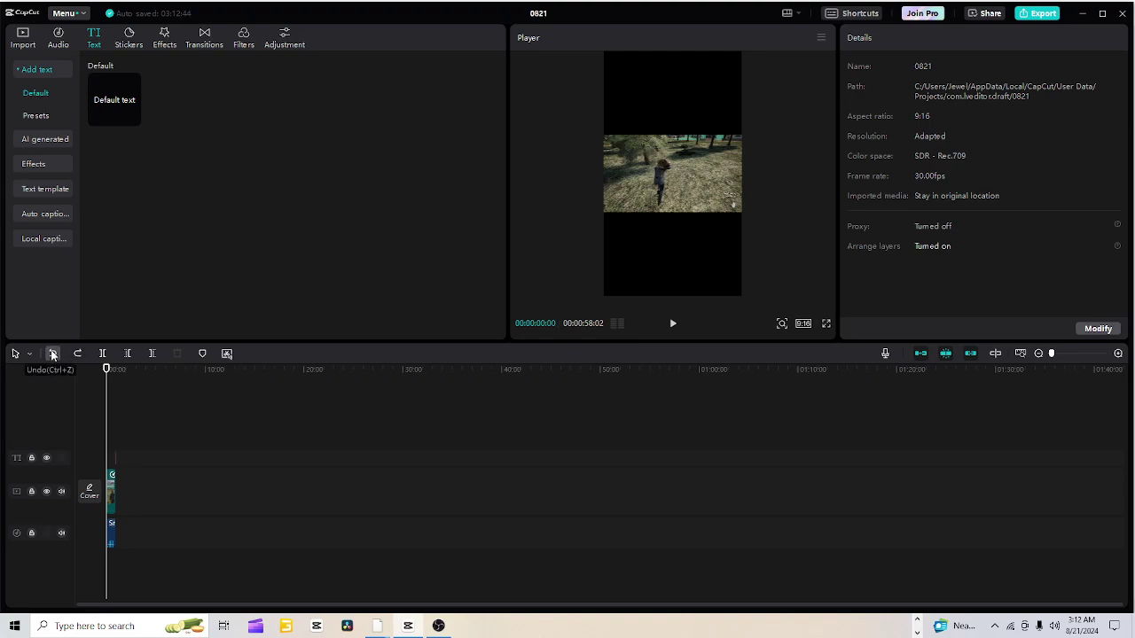
pyautogui.click(53, 353)
# Step: Add a default text clip above the video at the start of the timeline and change its text to "Ranch Simulator"
pyautogui.moveTo(117, 100)
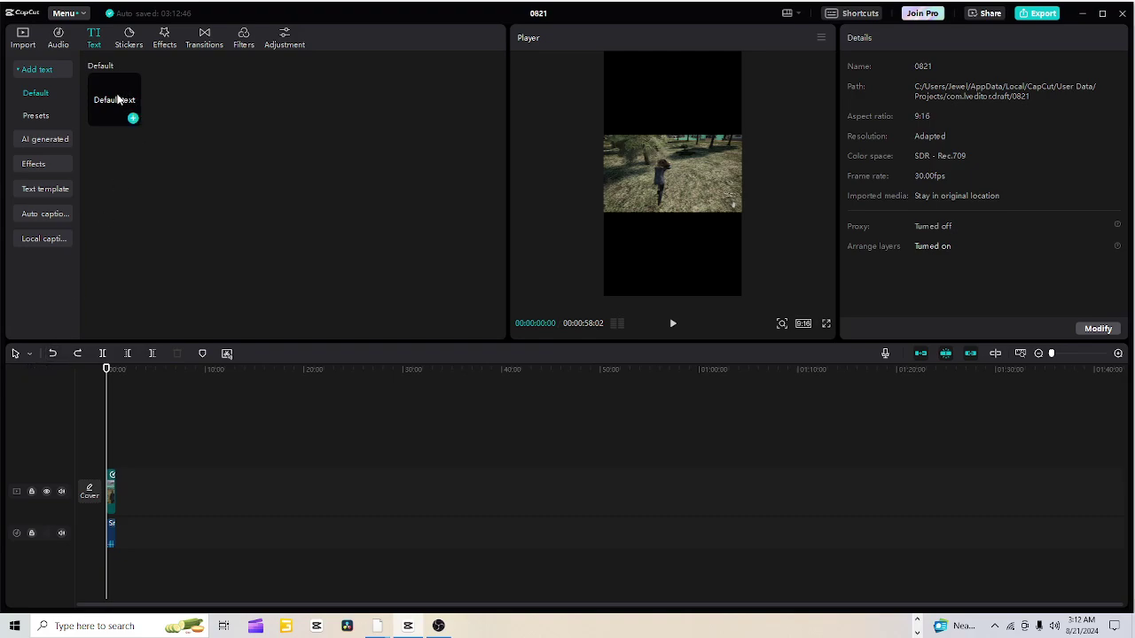
pyautogui.moveTo(118, 100); pyautogui.dragTo(110, 468)
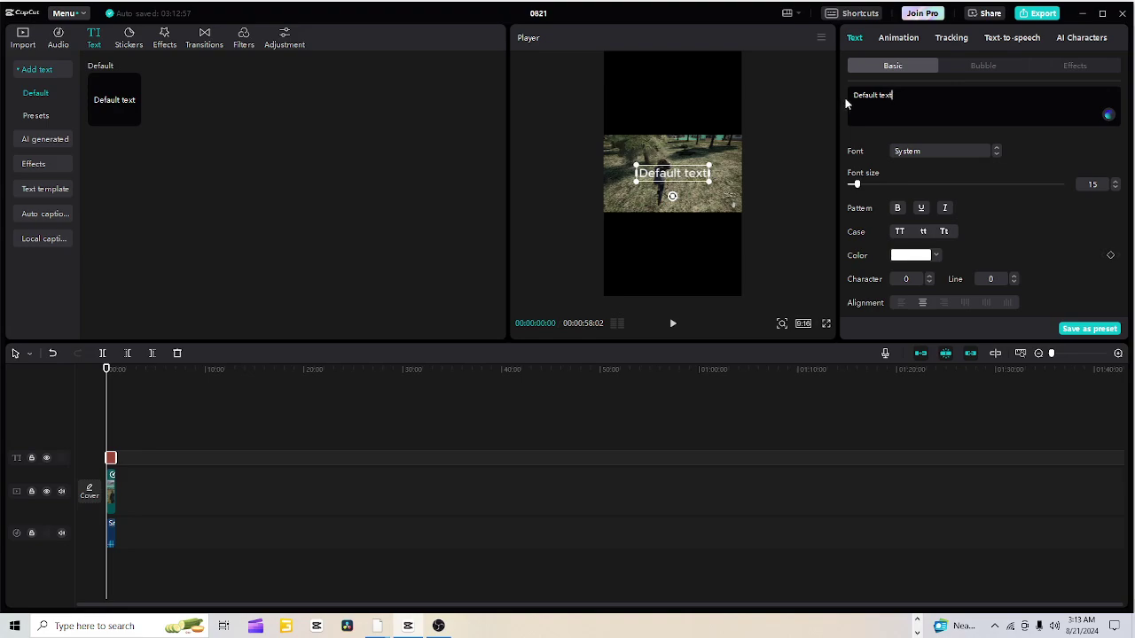
pyautogui.hotkey('ctrl', 'a')
pyautogui.write('Ranch')
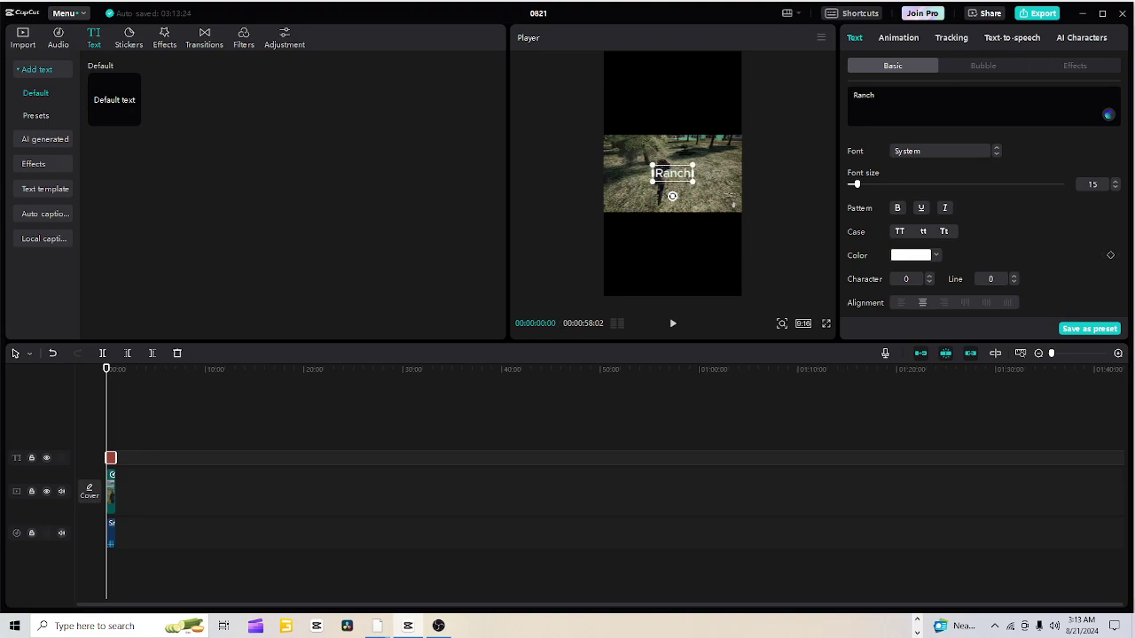
pyautogui.write(' Simulator')
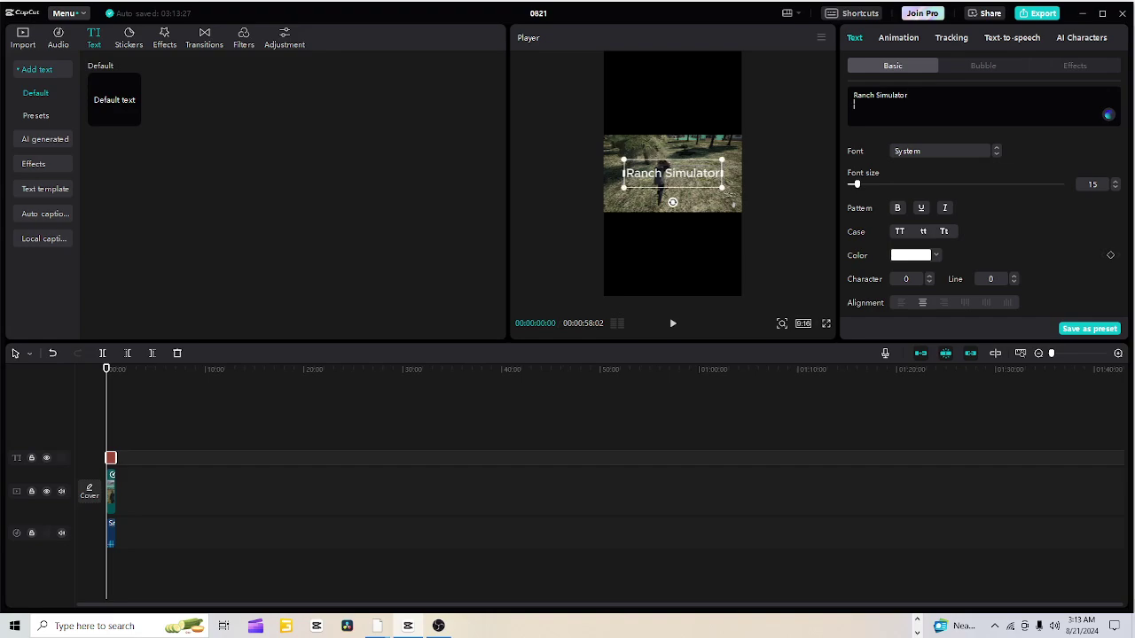
# Step: Add three more lines to the text: "Full Video On", "Channel" and "Like Share Subscribe"
pyautogui.press('Return')
pyautogui.write('F')
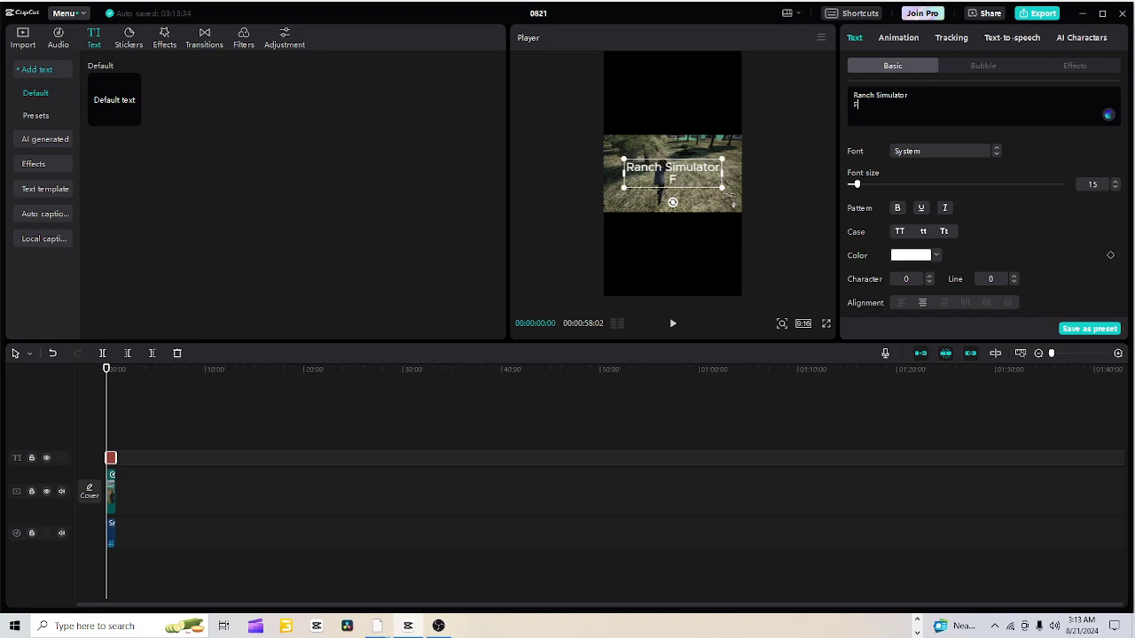
pyautogui.write('ull Video On')
pyautogui.press('Return')
pyautogui.write('Chan')
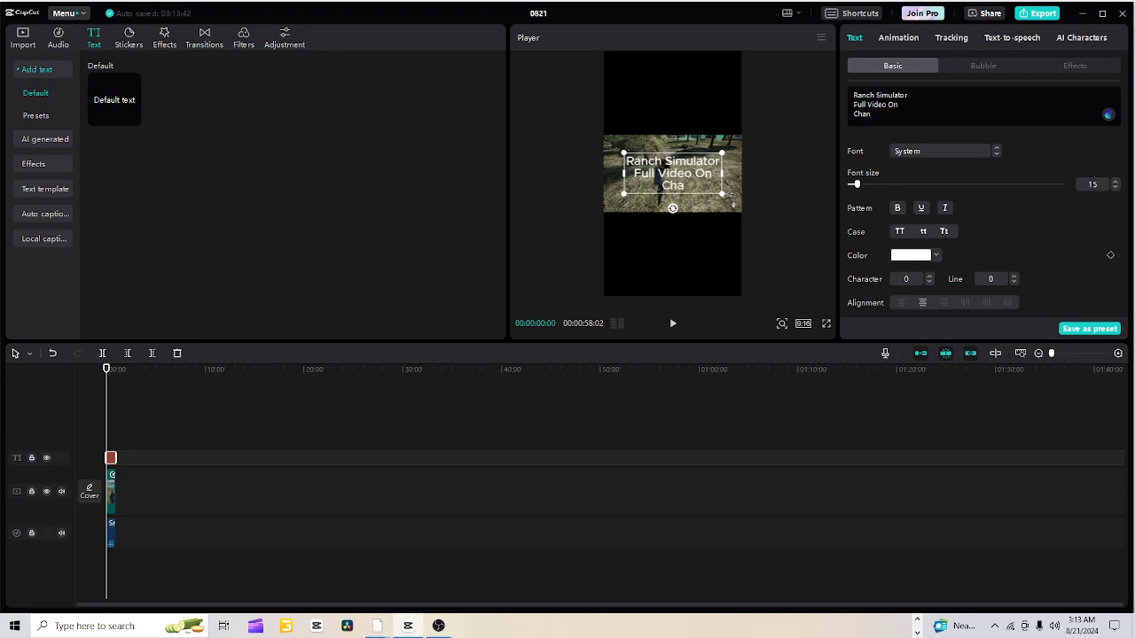
pyautogui.write('nel ')
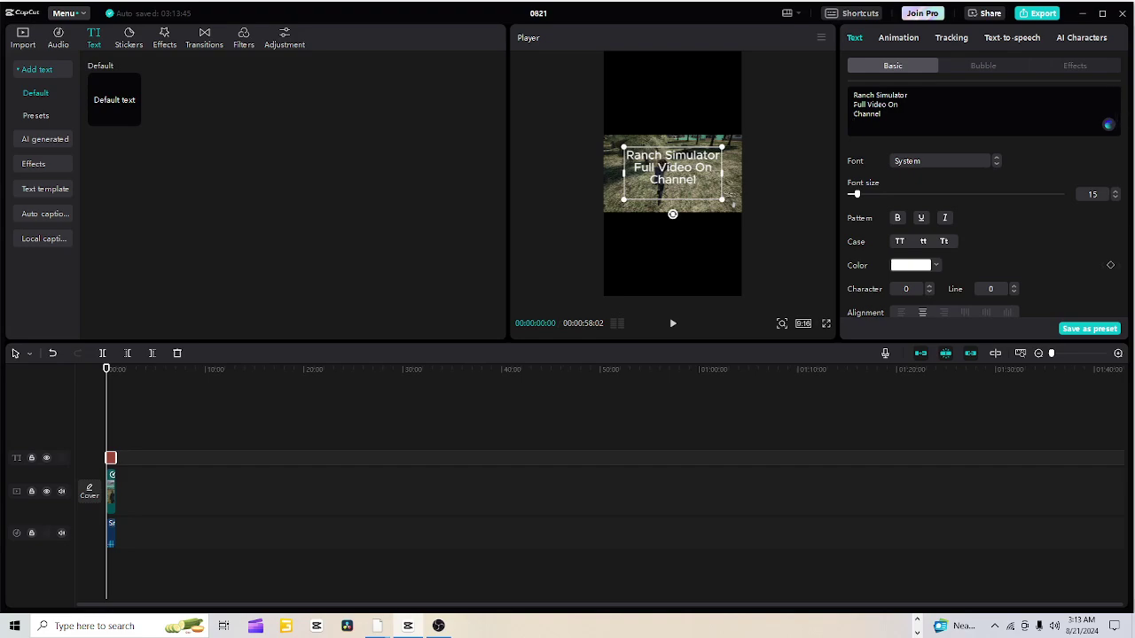
pyautogui.write('Like Share Subs')
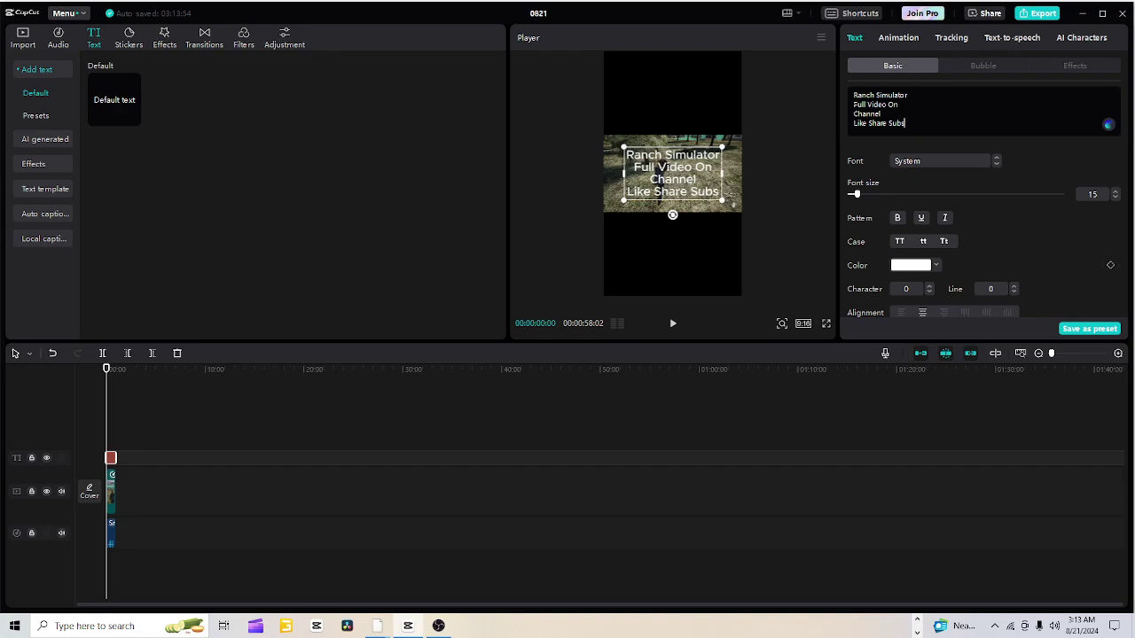
pyautogui.write('c')
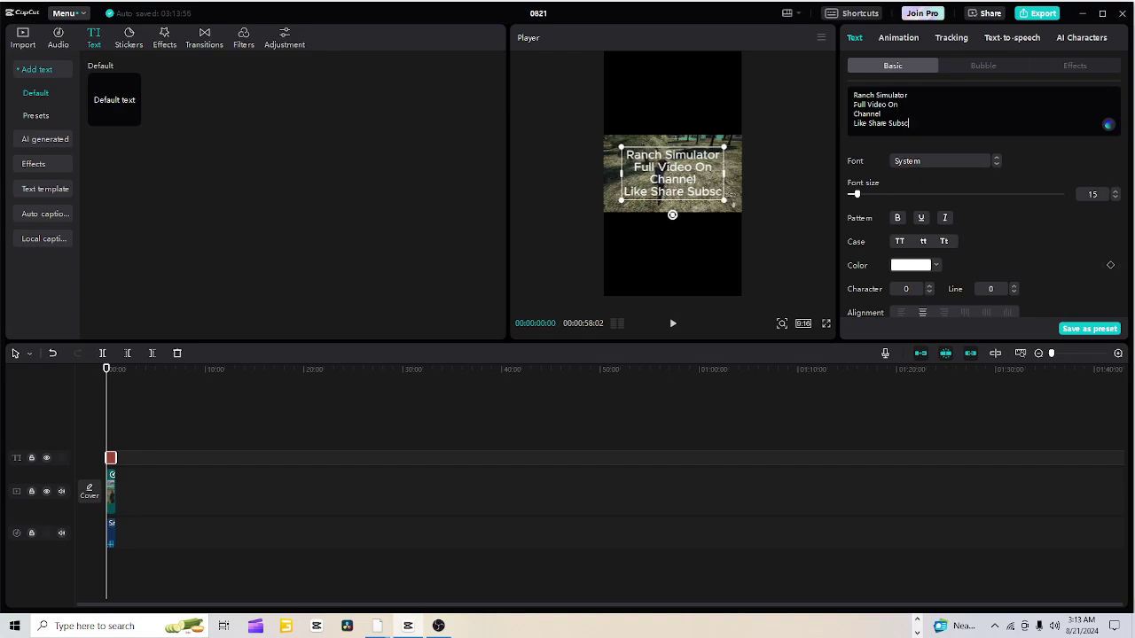
pyautogui.write('rib')
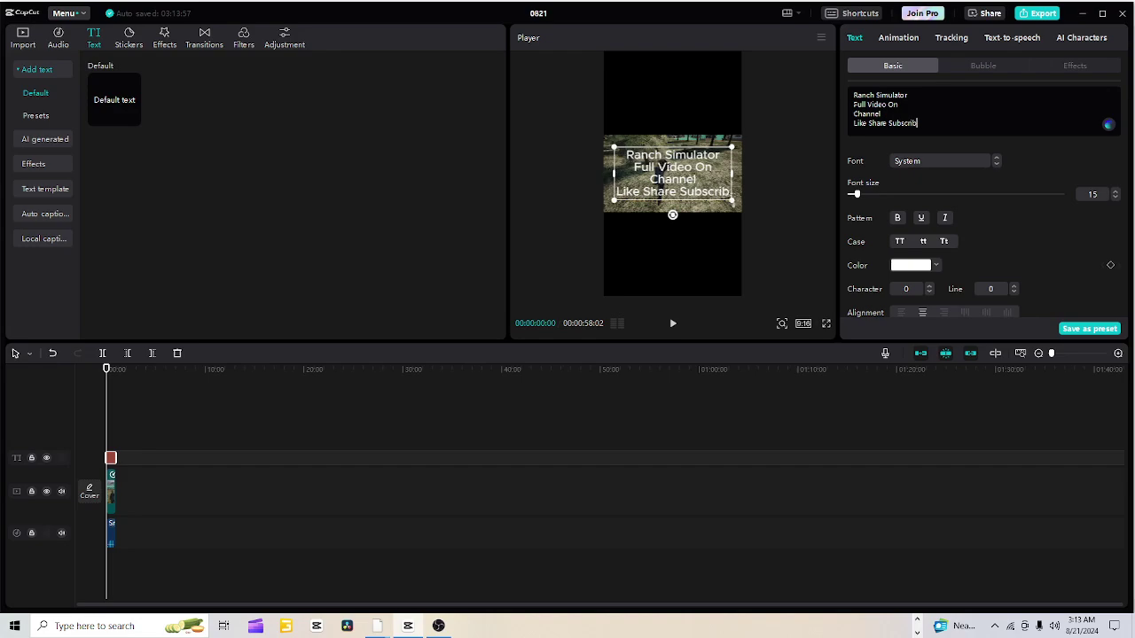
pyautogui.write('e')
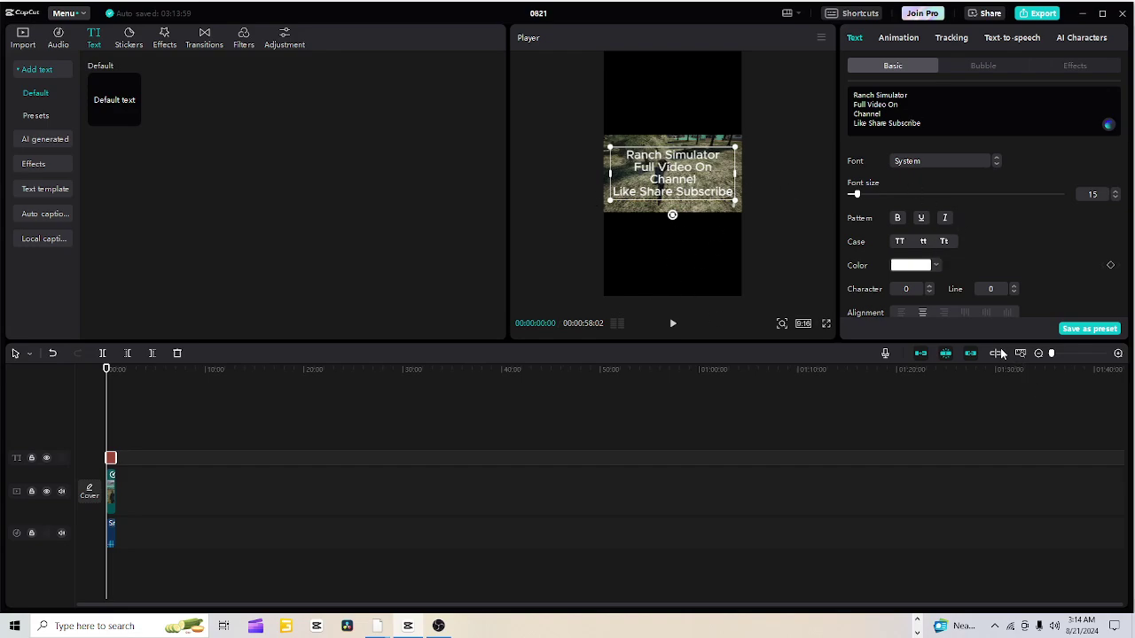
# Step: Set the text color to the light green swatch 69F0AE
pyautogui.click(935, 266)
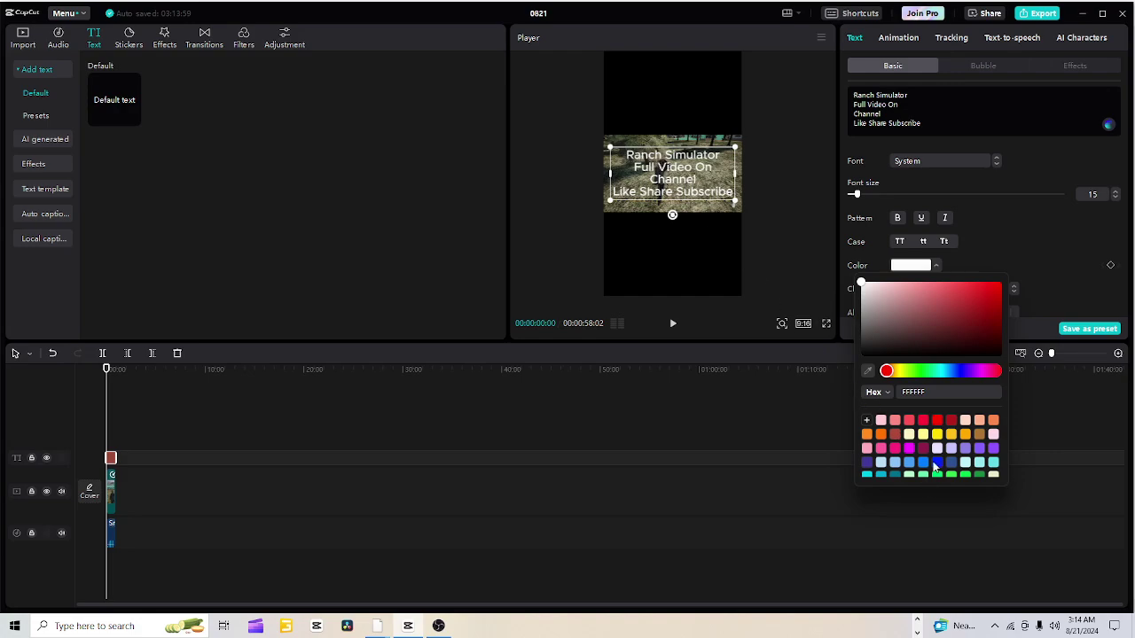
pyautogui.scroll(-2, 937, 460)
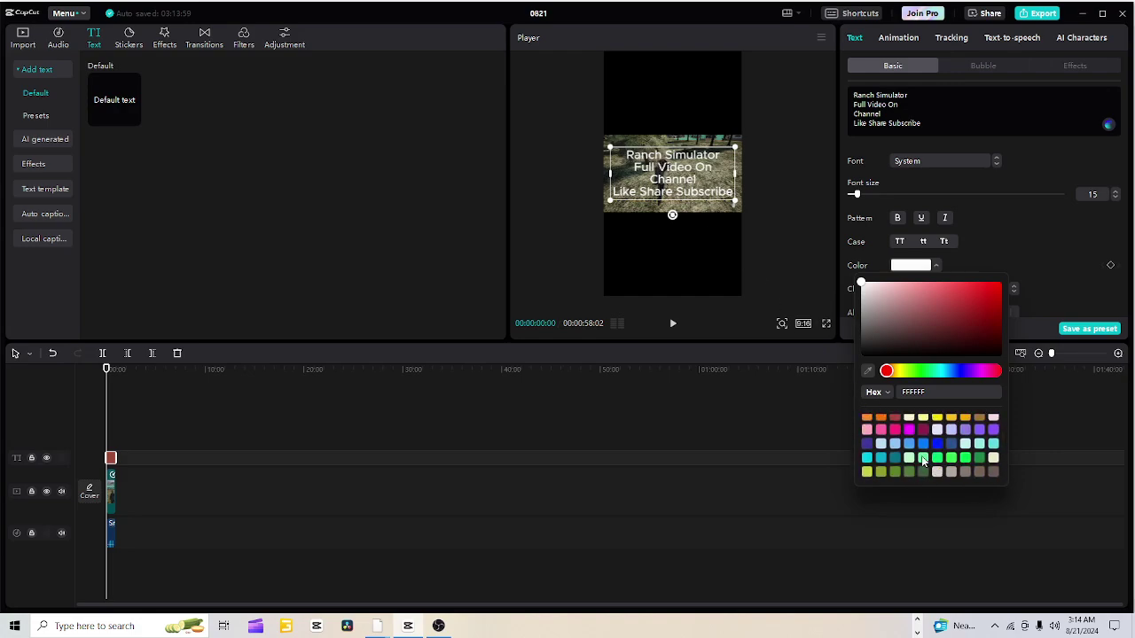
pyautogui.click(922, 458)
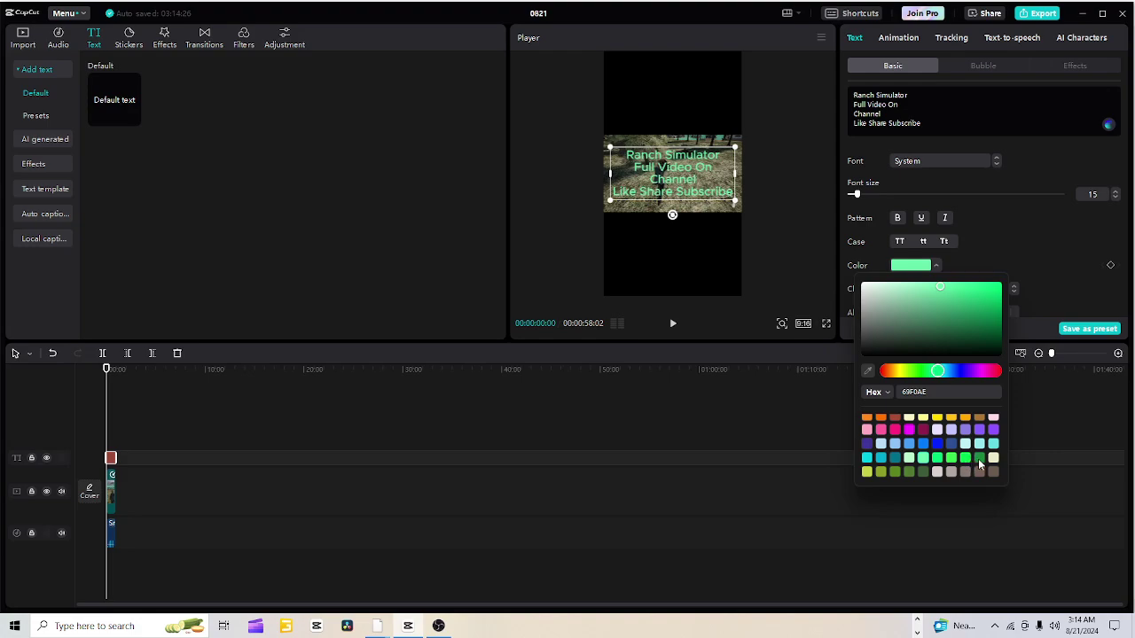
pyautogui.click(979, 459)
pyautogui.click(924, 461)
# Step: Move the four-line text overlay into the black area above the gameplay footage
pyautogui.click(672, 173)
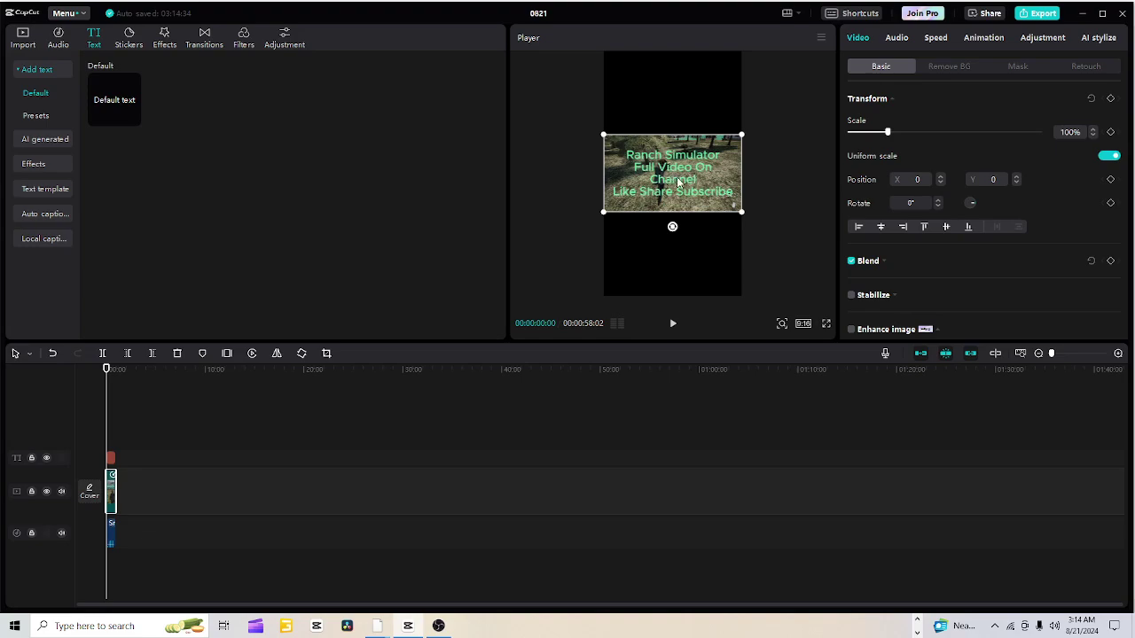
pyautogui.moveTo(671, 177)
pyautogui.mouseDown()
pyautogui.moveTo(671, 99)
pyautogui.moveTo(670, 193)
pyautogui.moveTo(673, 179)
pyautogui.mouseUp()
pyautogui.click(111, 459)
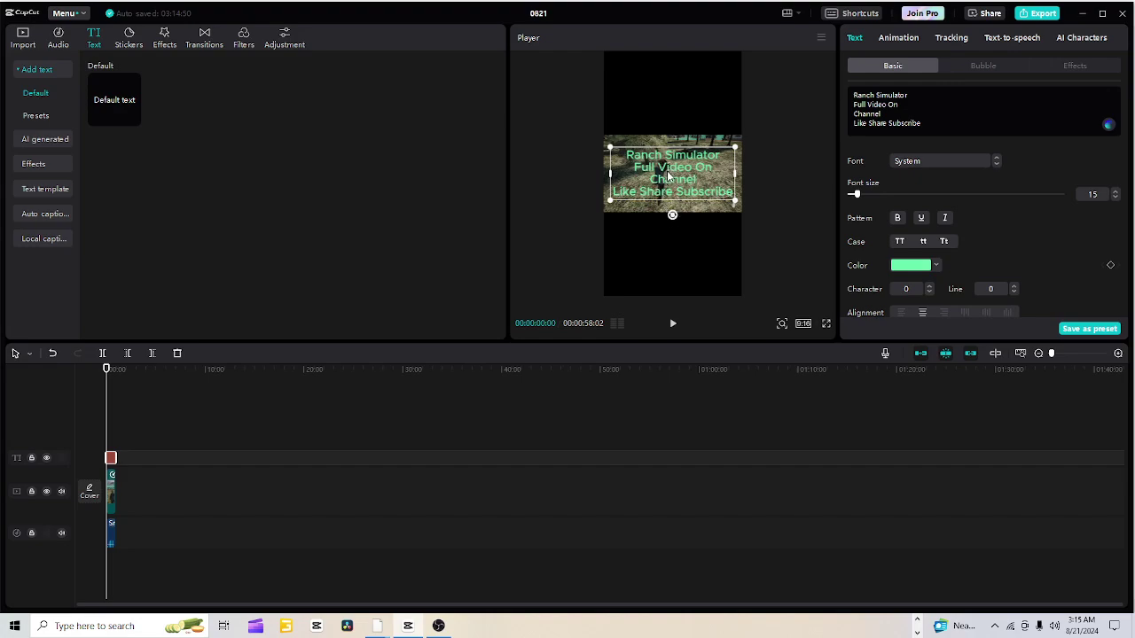
pyautogui.moveTo(668, 176); pyautogui.dragTo(671, 99)
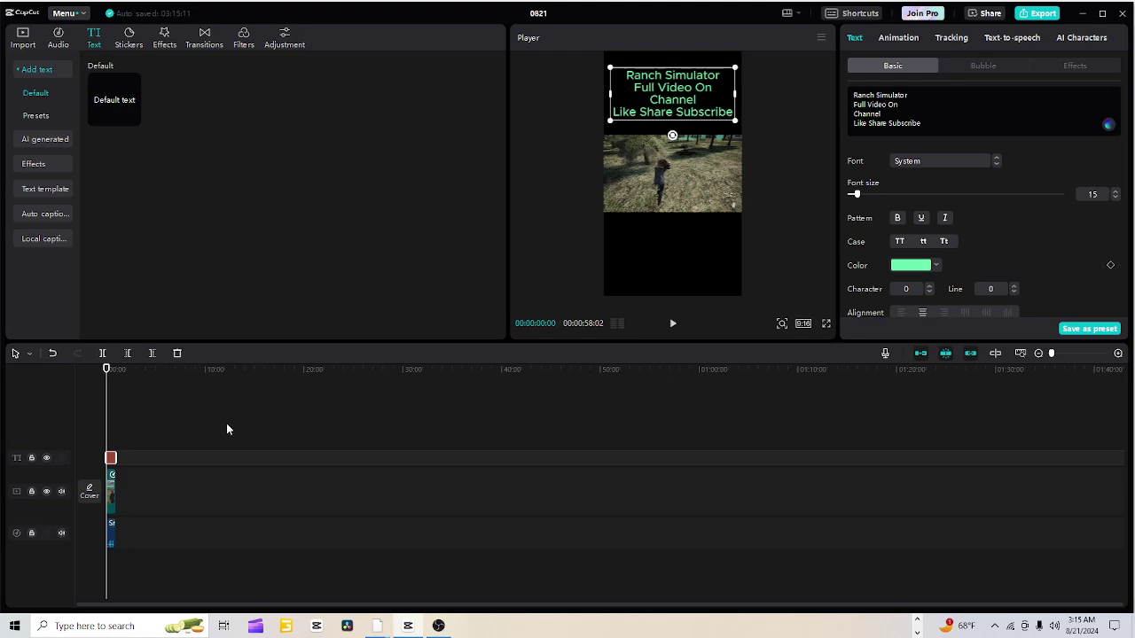
# Step: Play the timeline from 00:00:34:00 to the end and briefly from the start to check the text overlay
pyautogui.click(213, 473)
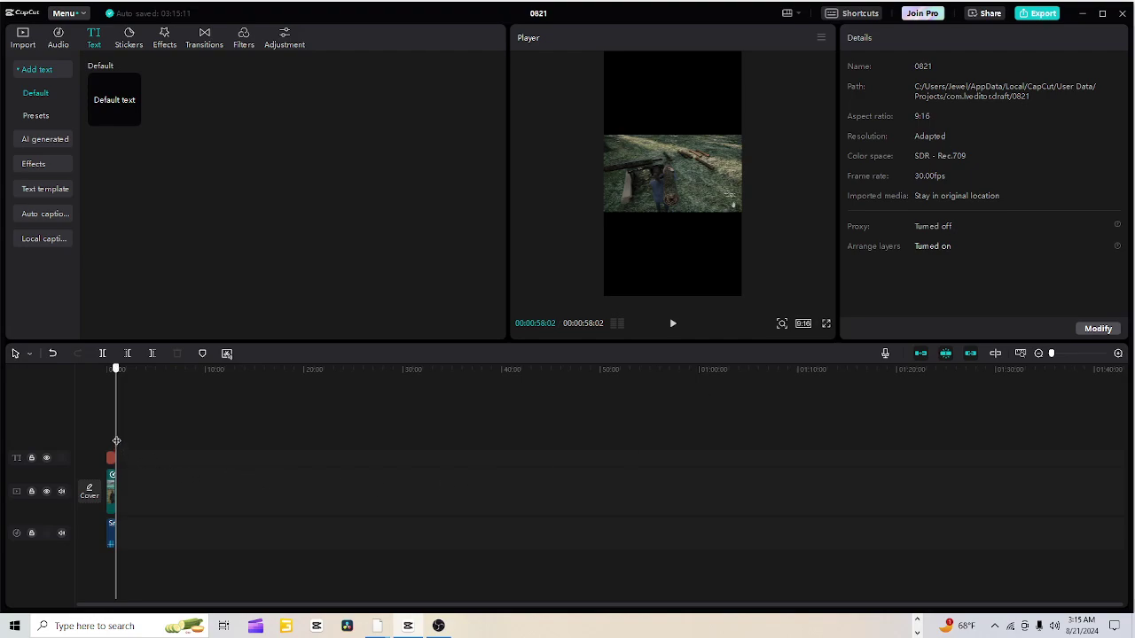
pyautogui.moveTo(116, 441); pyautogui.dragTo(112, 443)
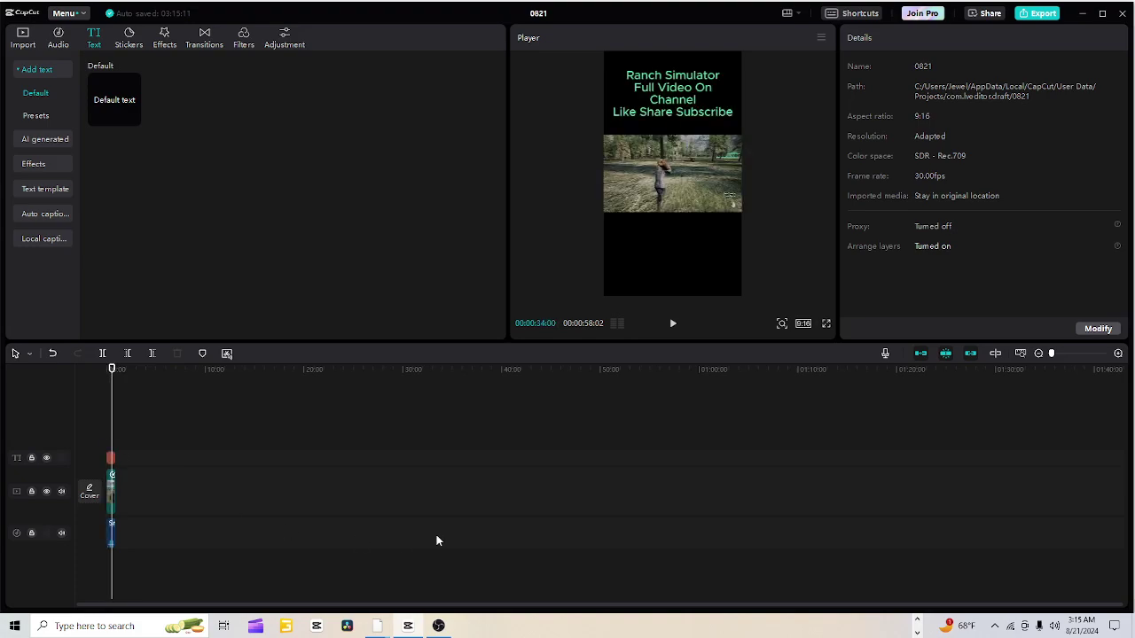
pyautogui.click(672, 326)
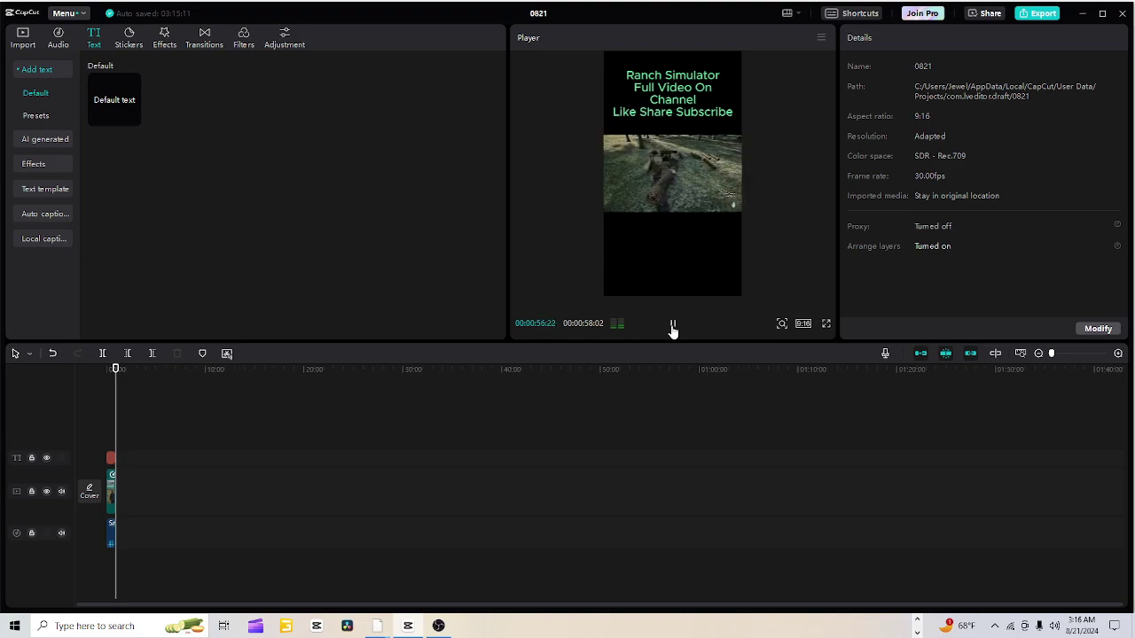
pyautogui.click(673, 327)
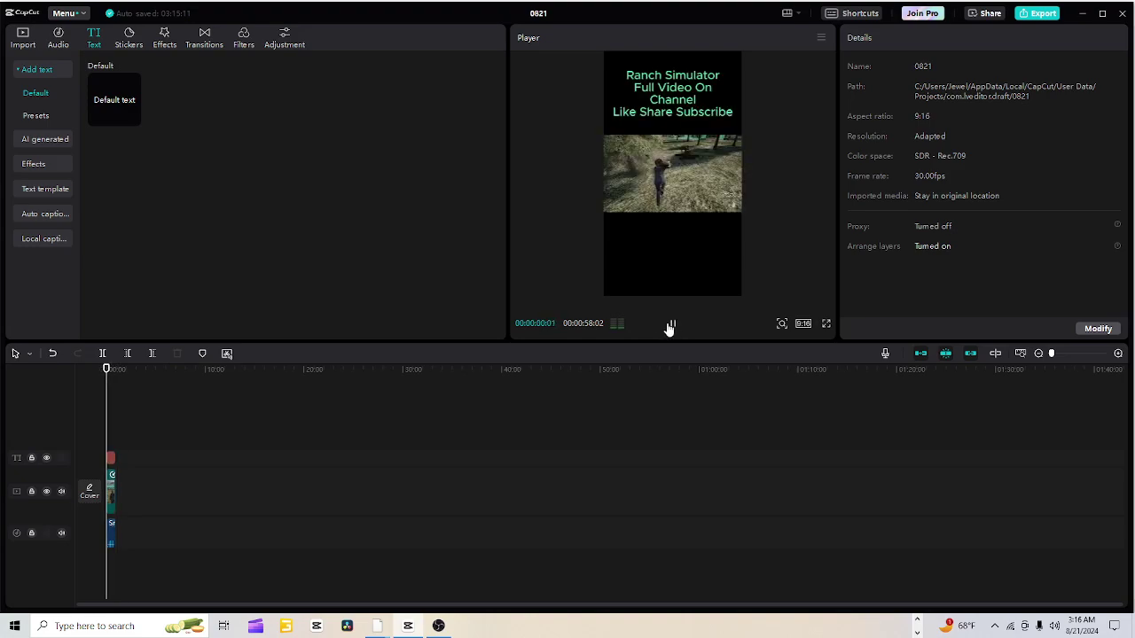
pyautogui.click(673, 325)
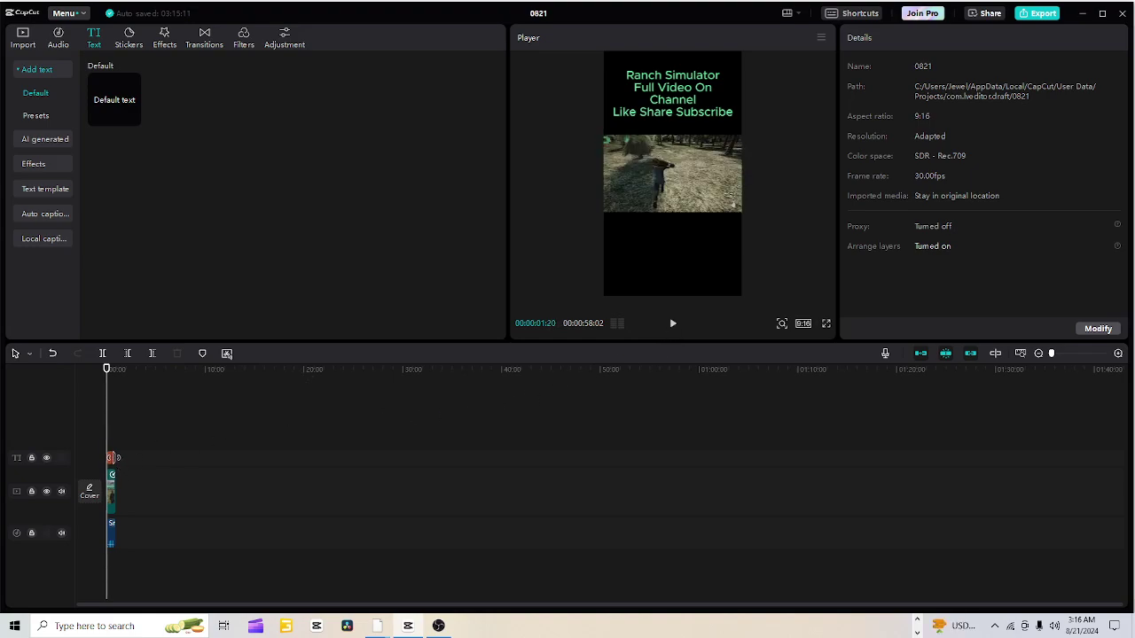
# Step: Extend the text clip to the end of the video and play back from 00:00:34:00 to check it
pyautogui.click(111, 459)
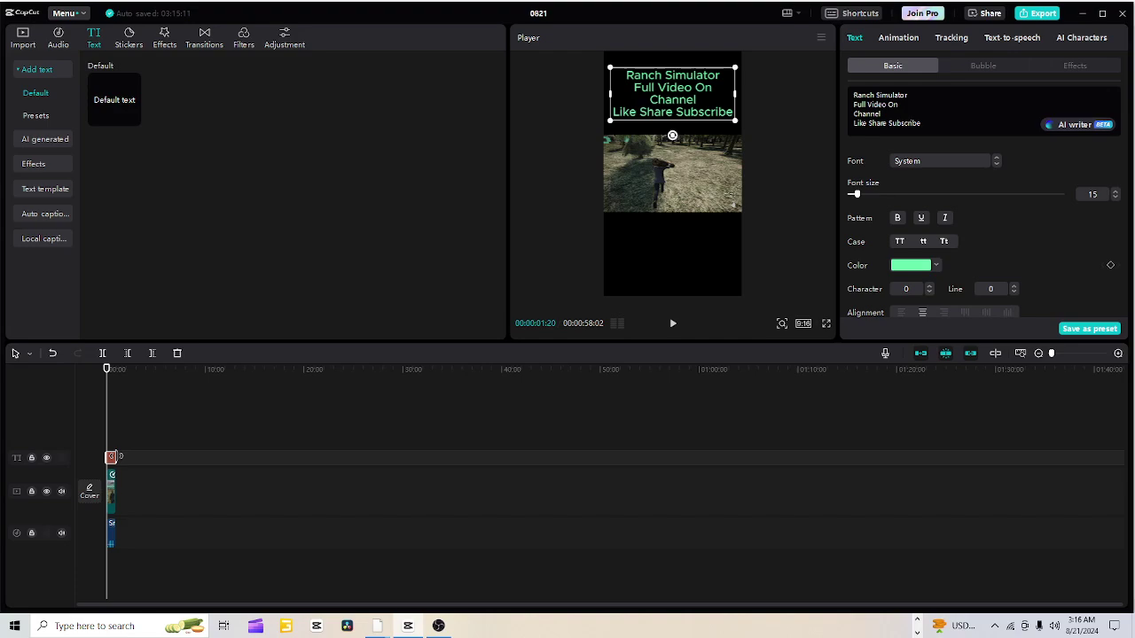
pyautogui.press('End')
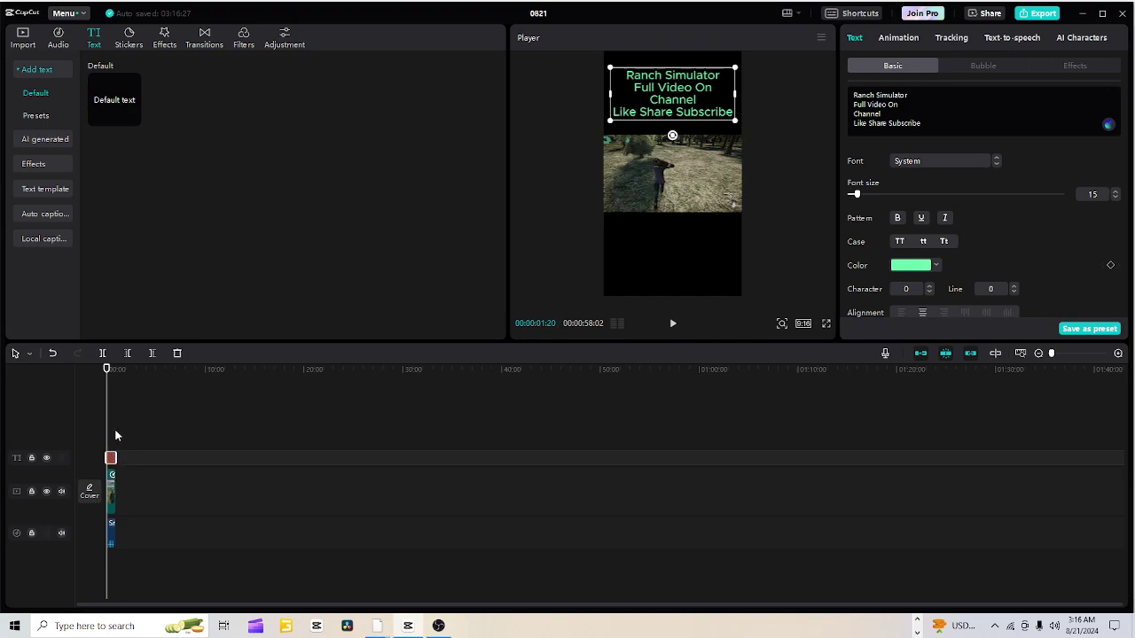
pyautogui.click(112, 435)
pyautogui.click(112, 435)
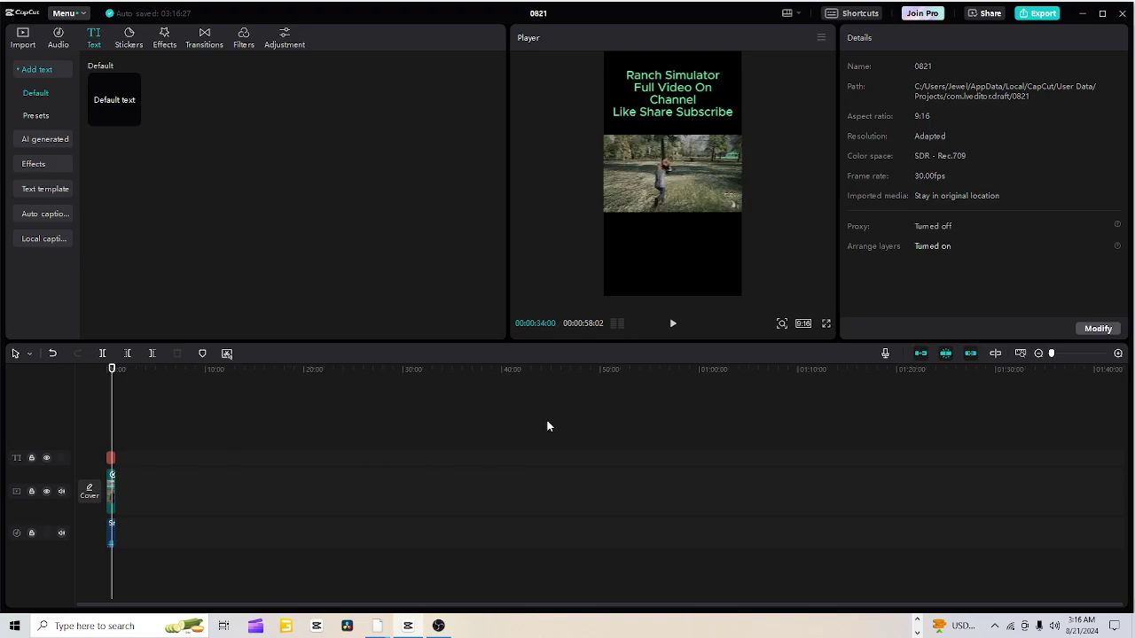
pyautogui.click(671, 323)
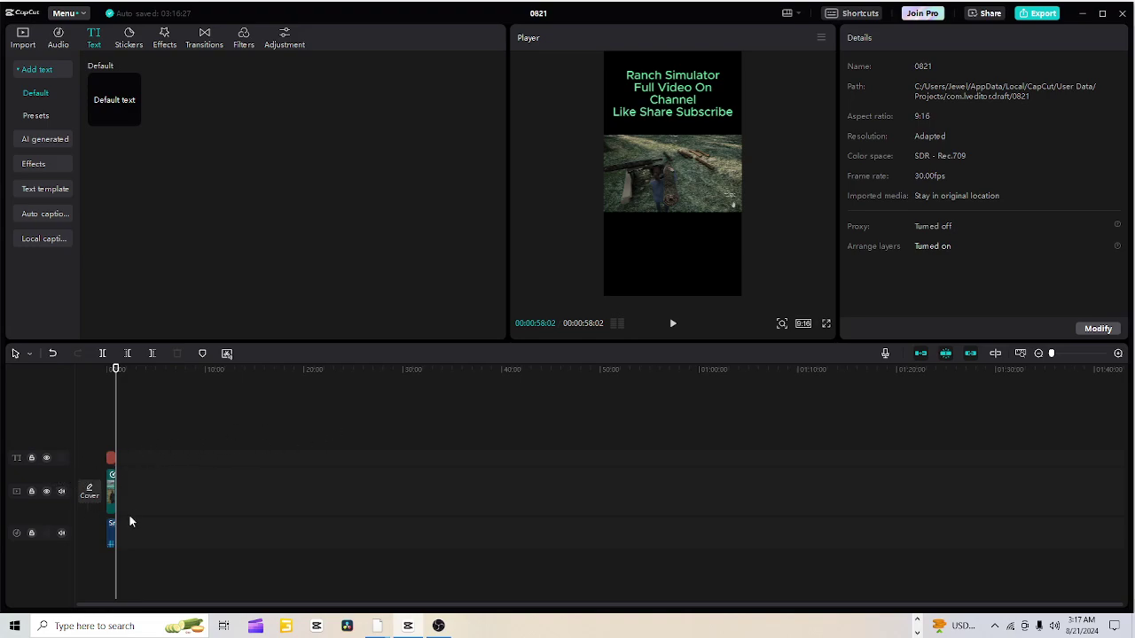
# Step: Open the export settings and name the exported video "Ranch Simulator Shorts Cutting Logs"
pyautogui.click(1037, 14)
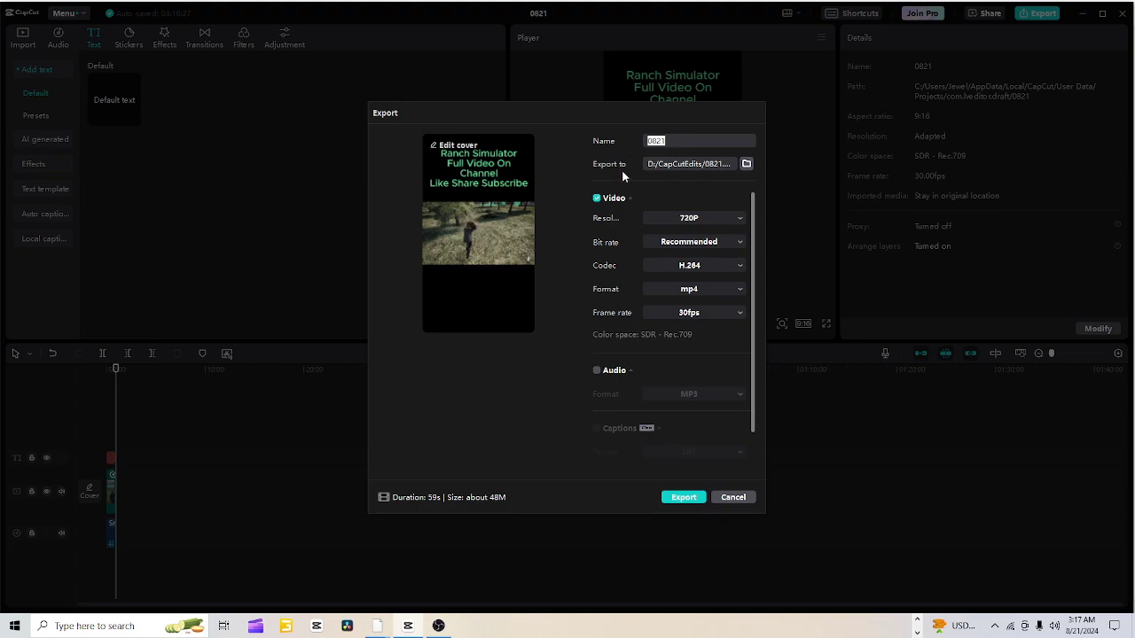
pyautogui.write('Ranch Simua')
pyautogui.press('BackSpace')
pyautogui.write('lator Shorts Log')
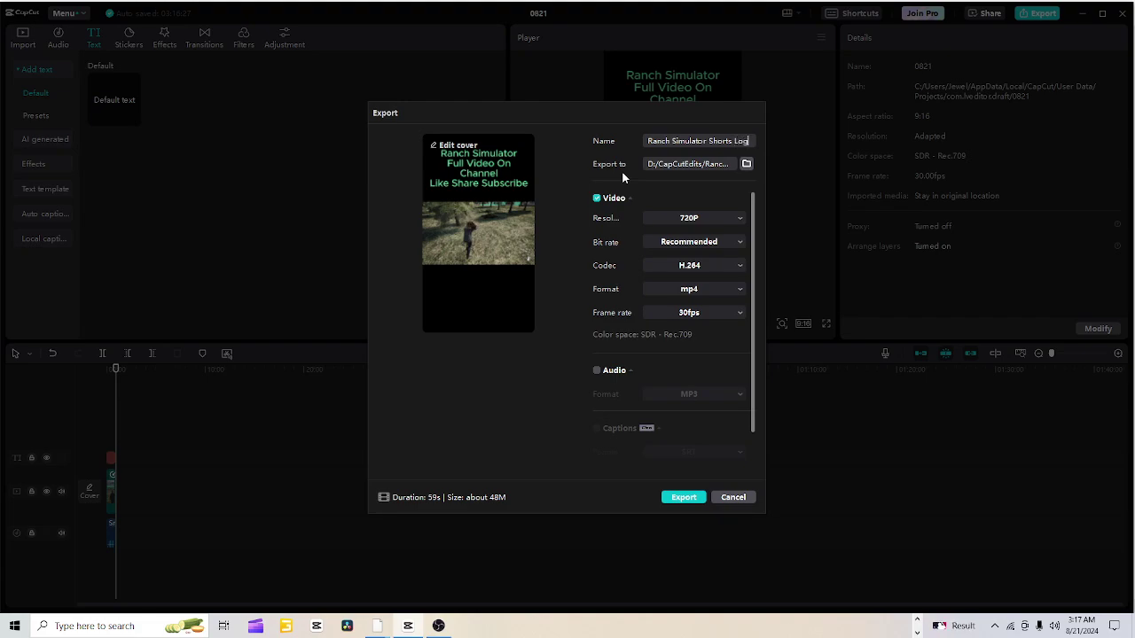
pyautogui.press('BackSpace')
pyautogui.press('BackSpace')
pyautogui.press('BackSpace')
pyautogui.write('Cutting Logs')
# Step: Set the export frame rate to 60fps and review the resolution options, keeping 720P
pyautogui.click(700, 317)
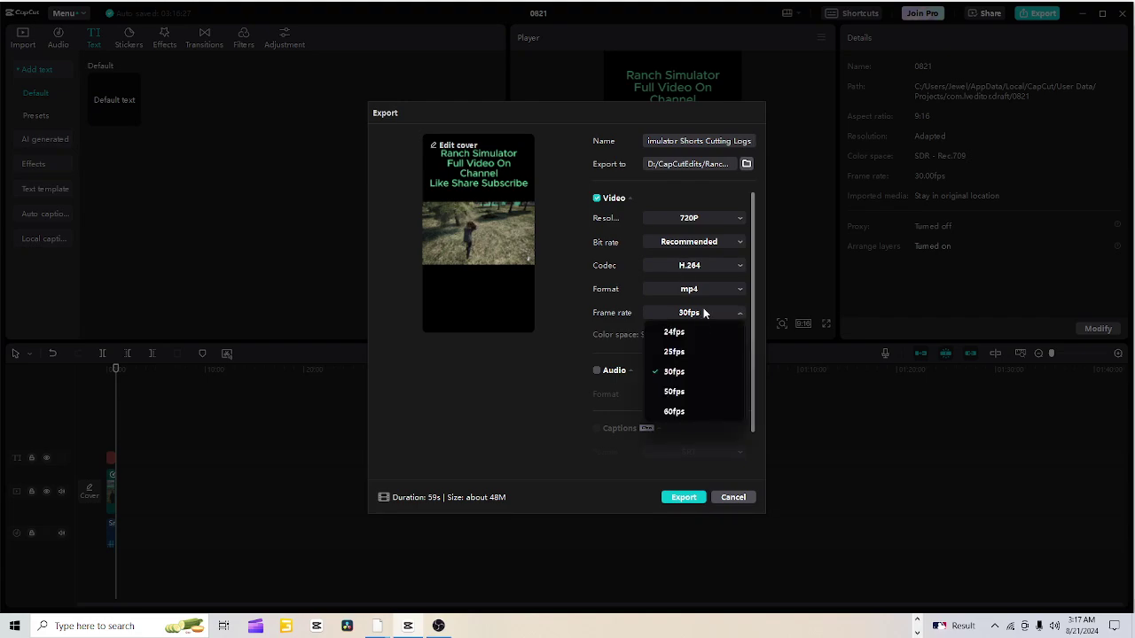
pyautogui.click(669, 410)
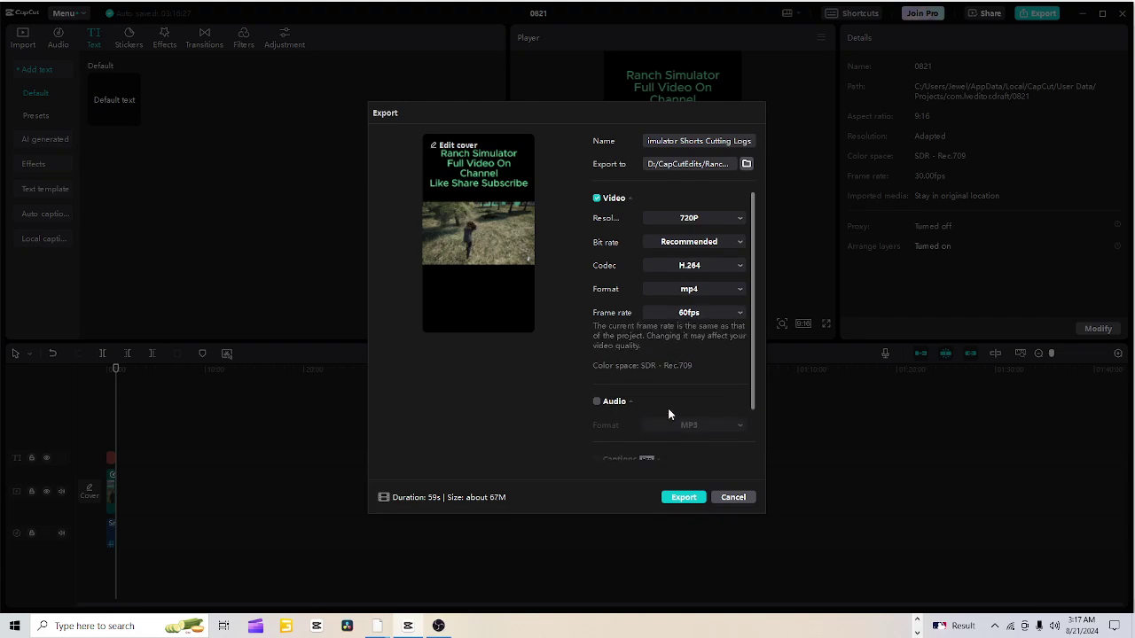
pyautogui.click(735, 219)
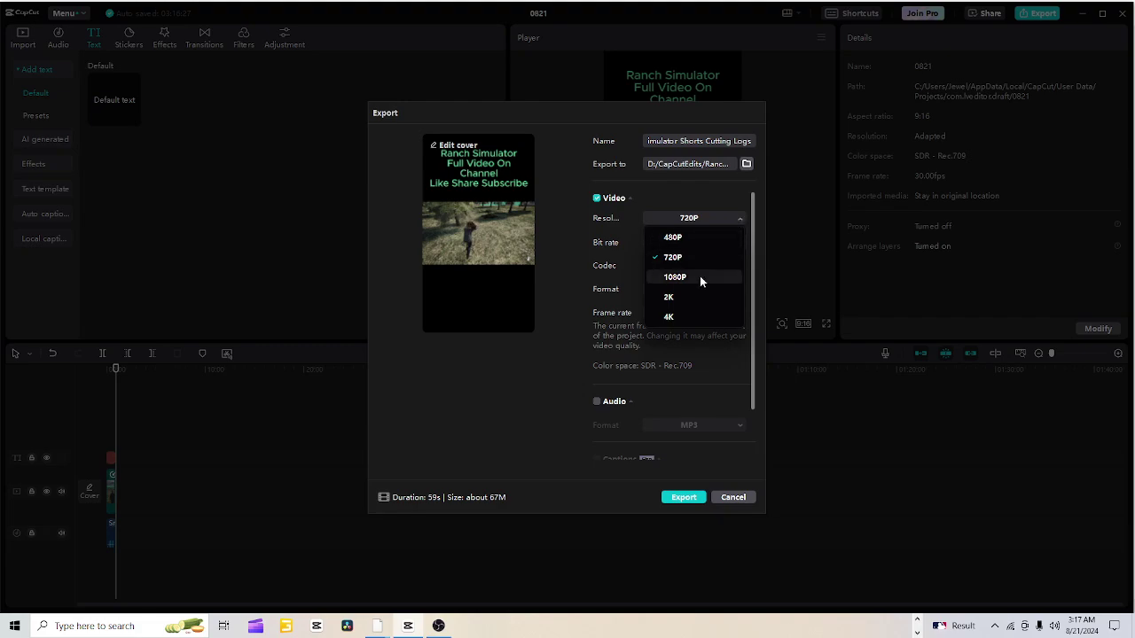
pyautogui.click(741, 223)
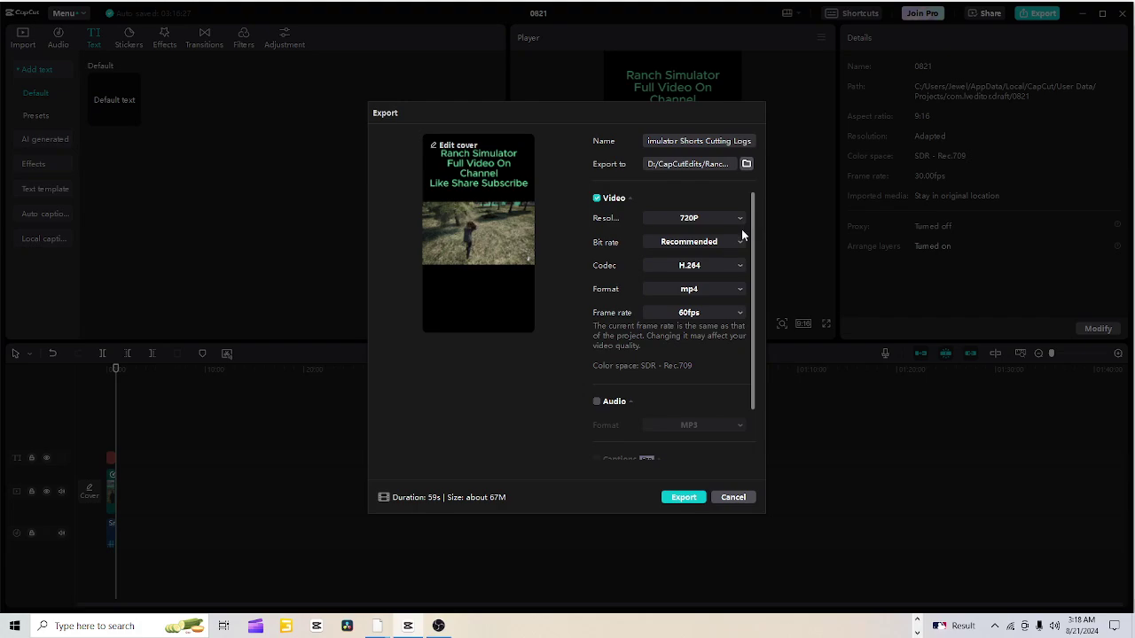
# Step: Export the video as a 720P H.264 mp4 at 60fps and dismiss the sharing options without uploading it
pyautogui.click(740, 218)
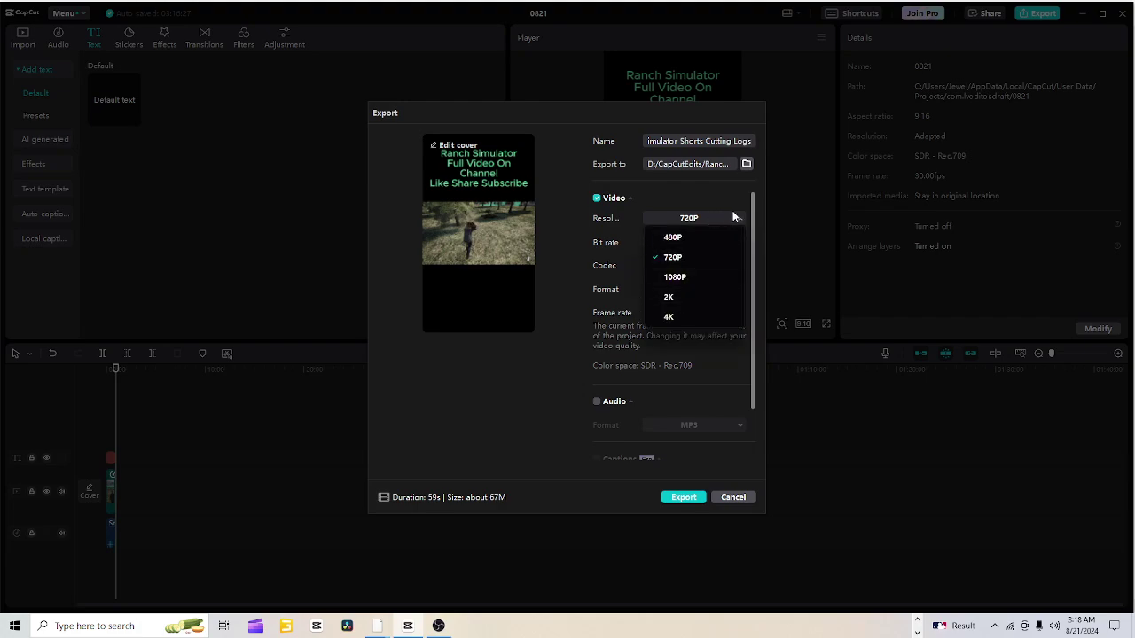
pyautogui.click(737, 219)
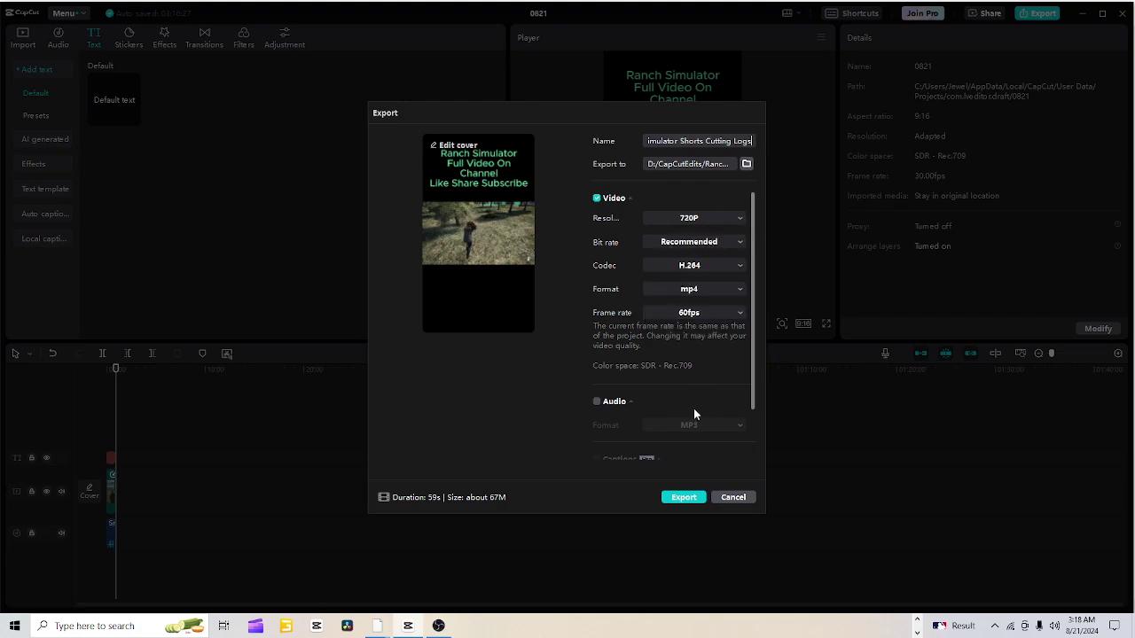
pyautogui.click(684, 497)
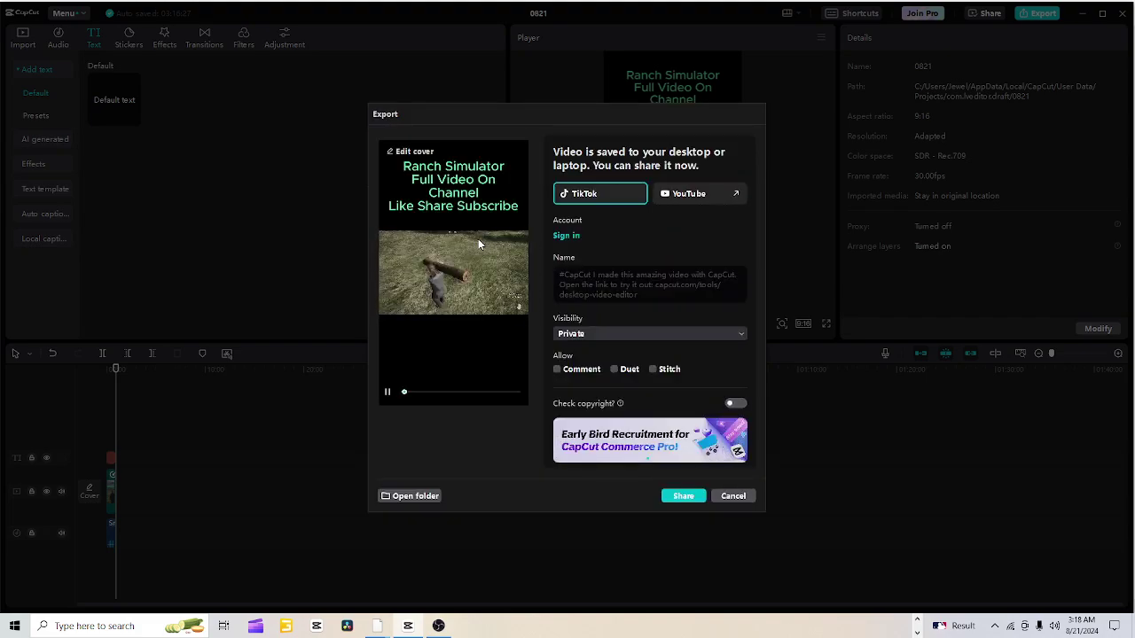
pyautogui.click(732, 496)
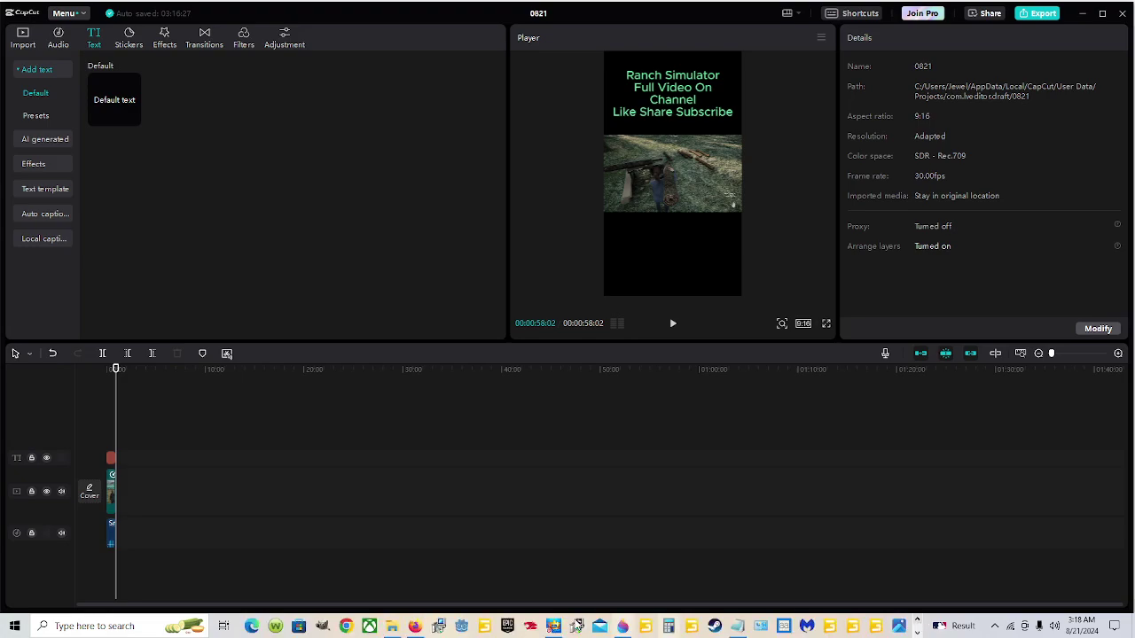
# Step: Switch to File Explorer, check the CapCutEdits folder on New Volume (D:) for the exported short, and return to CapCut
pyautogui.click(393, 626)
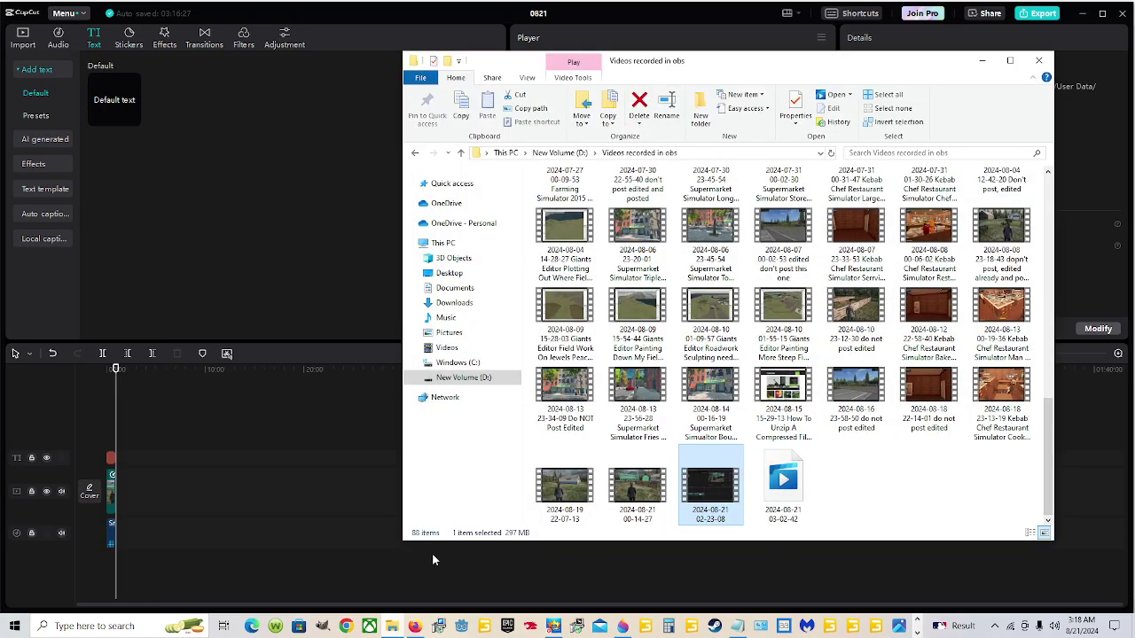
pyautogui.click(472, 380)
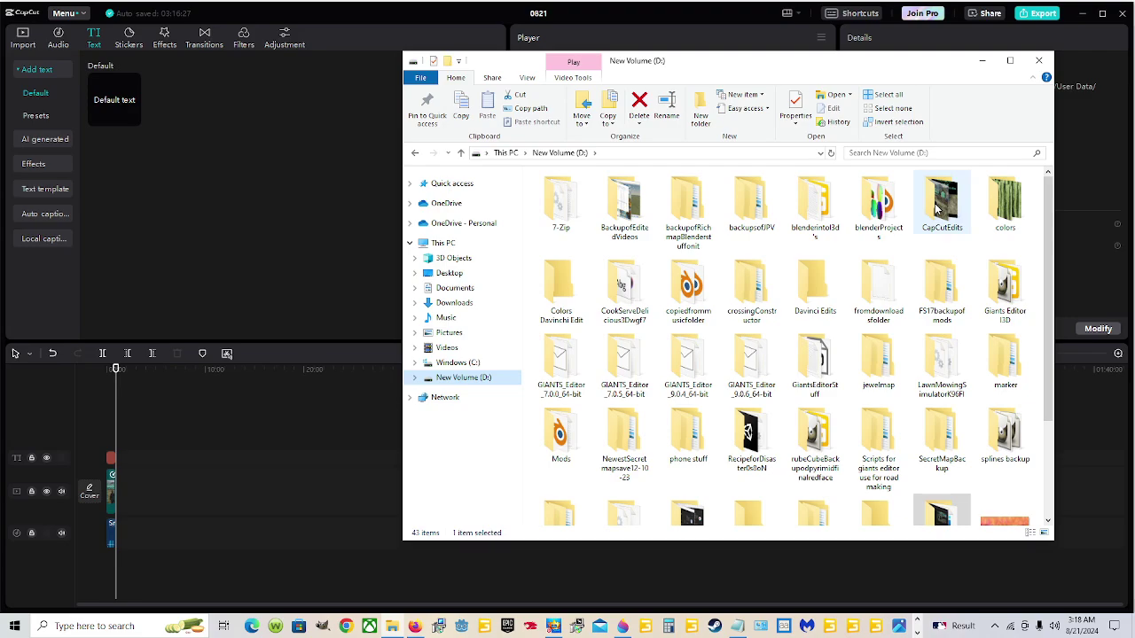
pyautogui.doubleClick(937, 207)
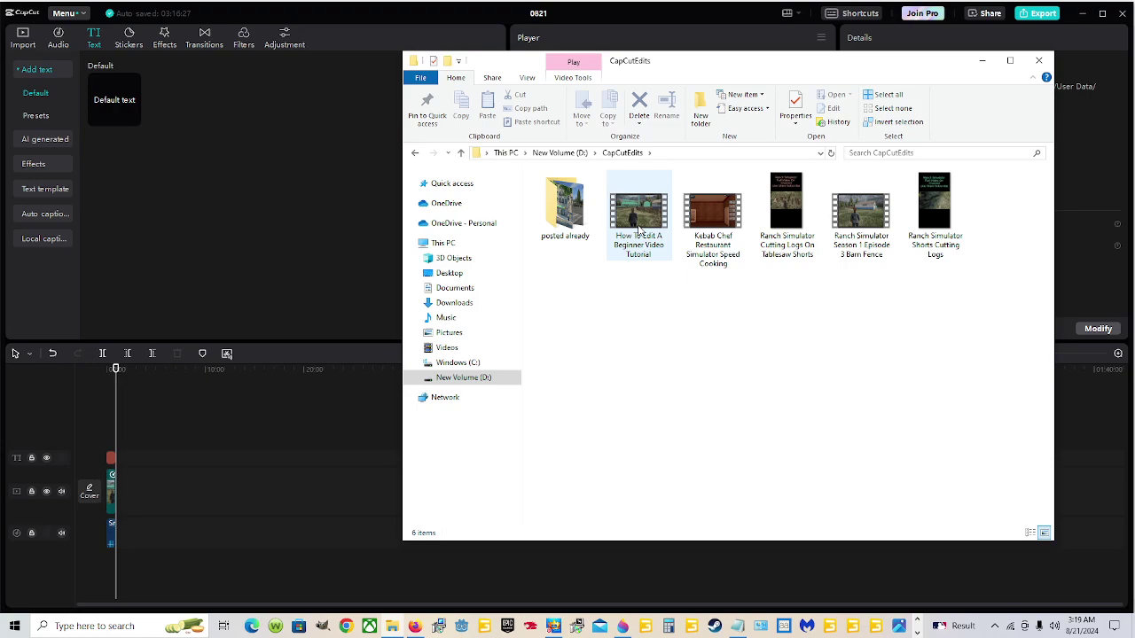
pyautogui.moveTo(638, 230)
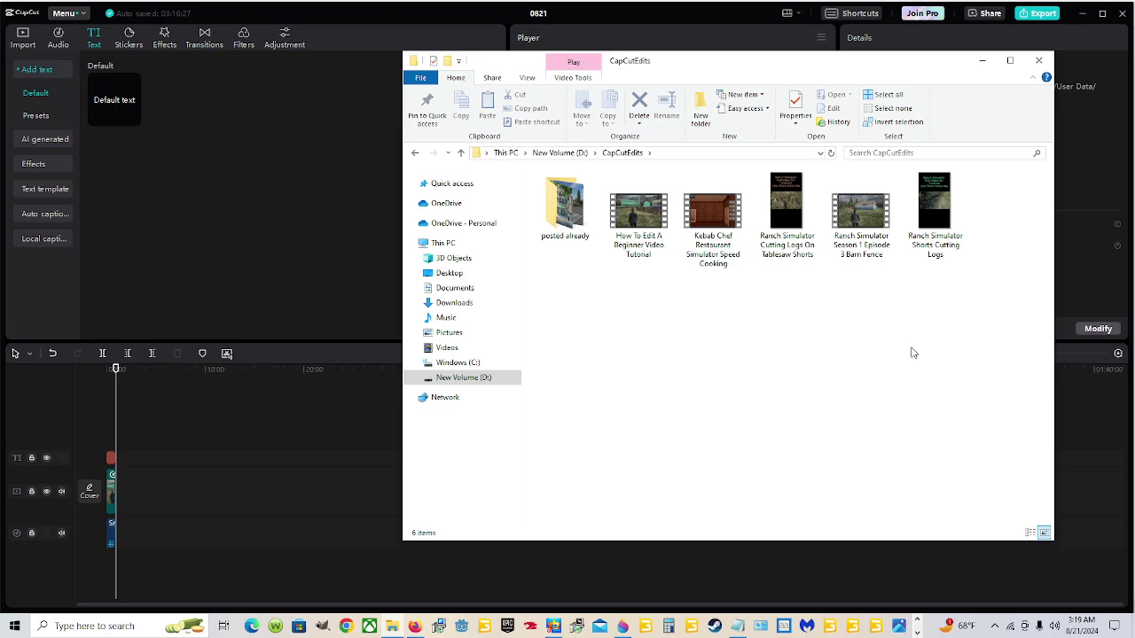
pyautogui.click(982, 60)
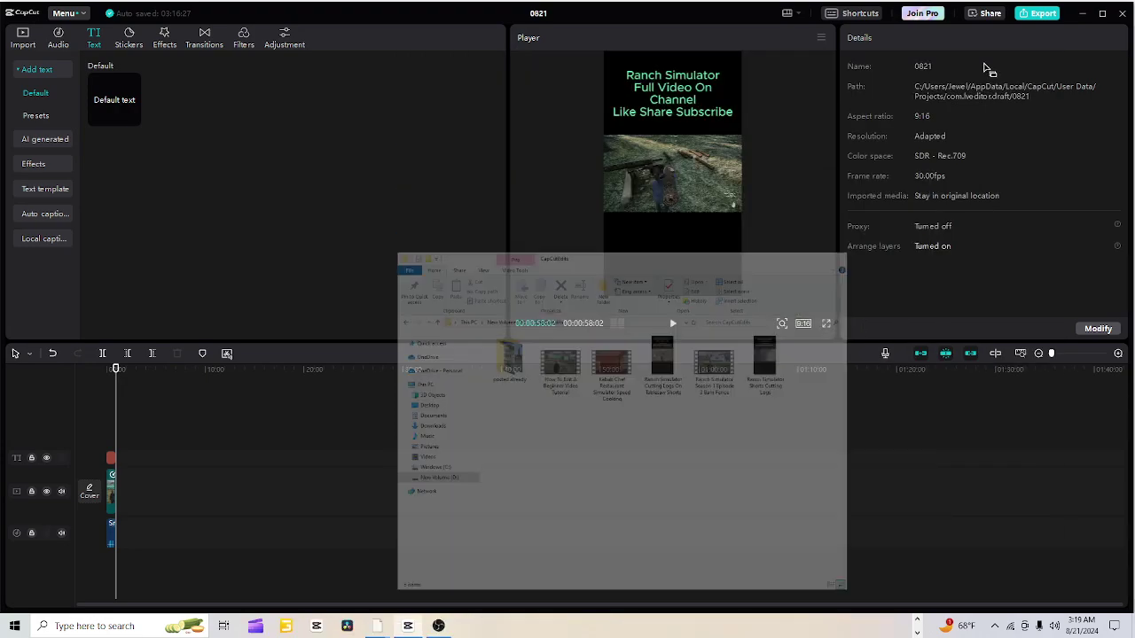